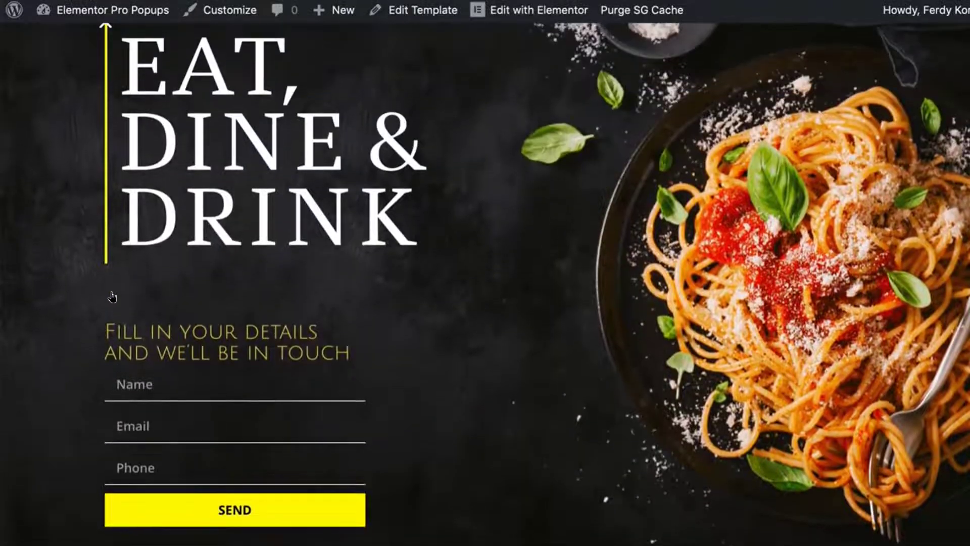
# - Scroll down the restaurant site preview on the way to the dashboard's Add Plugins page
pyautogui.scroll(-5, 112, 297)
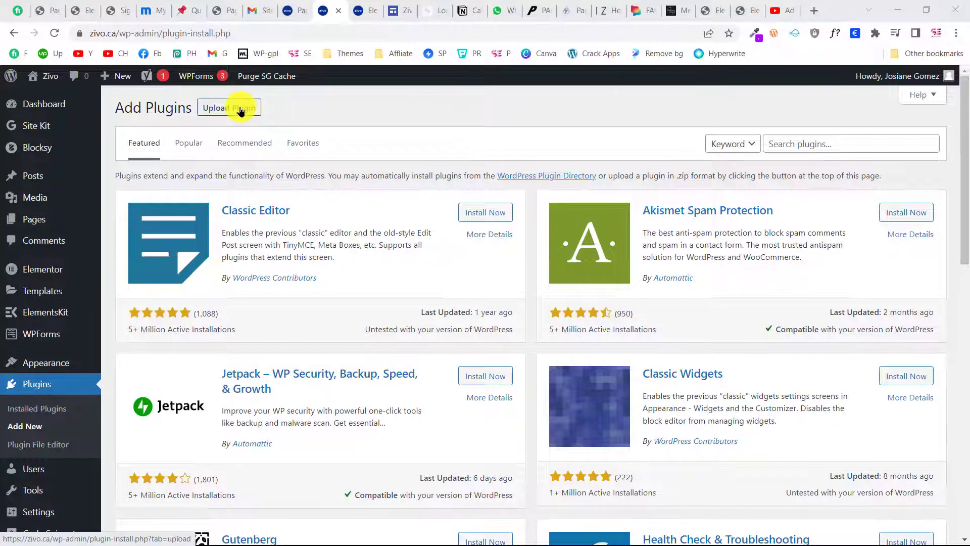
# - Create a new popup template named 'Video popup' from Templates > Popups
pyautogui.moveTo(76, 292)
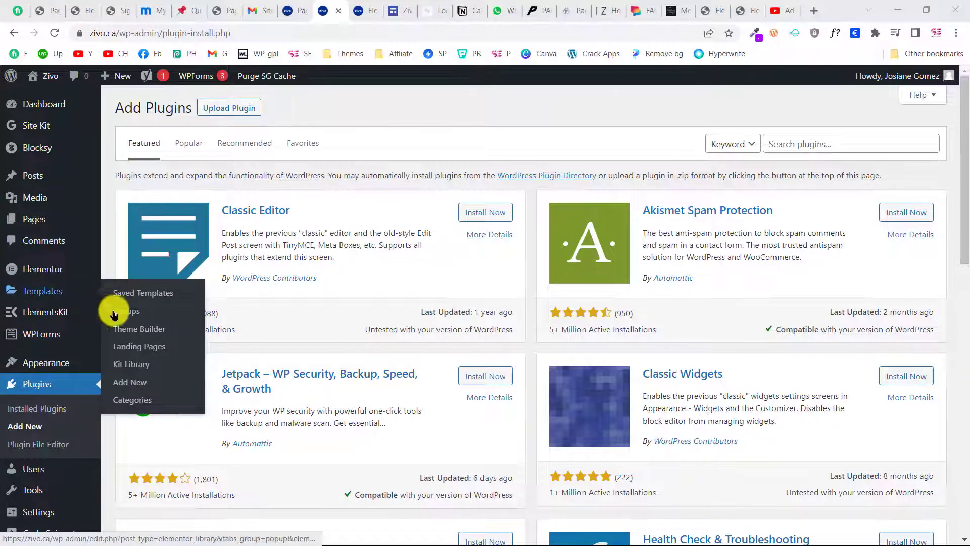
pyautogui.moveTo(101, 309)
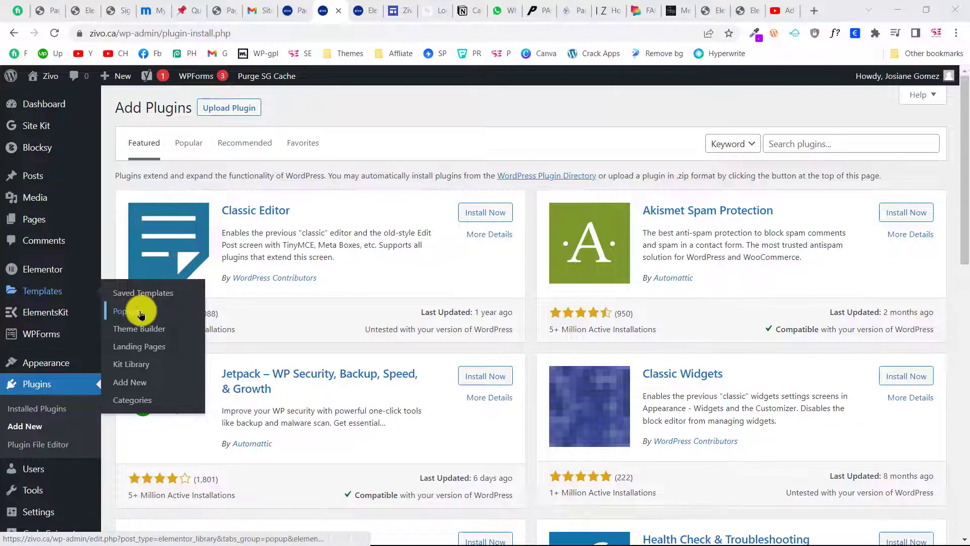
pyautogui.click(141, 313)
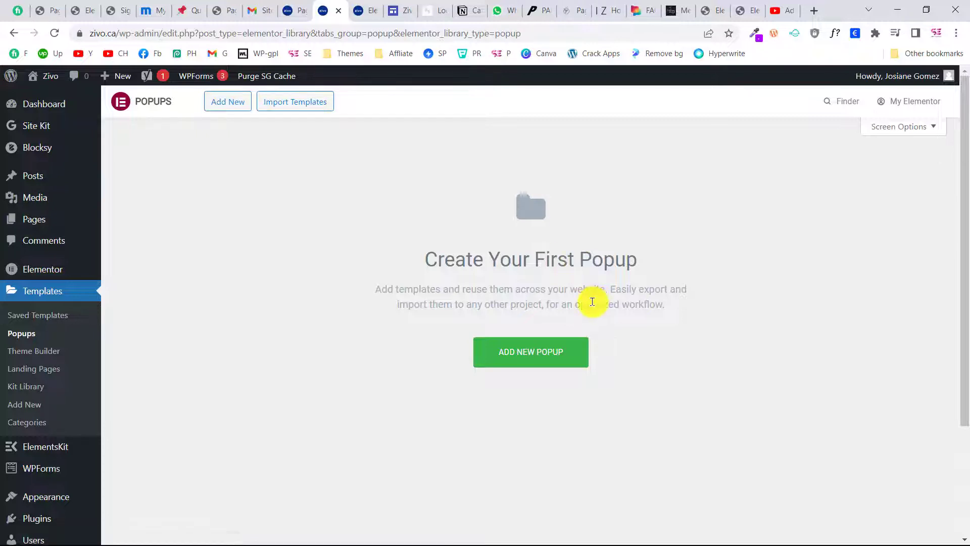
pyautogui.click(529, 351)
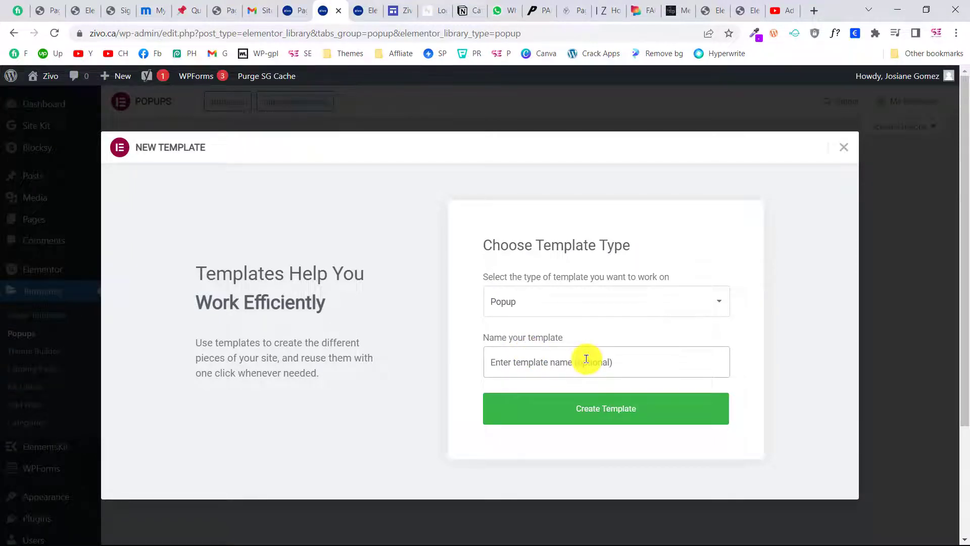
pyautogui.write('Video popup')
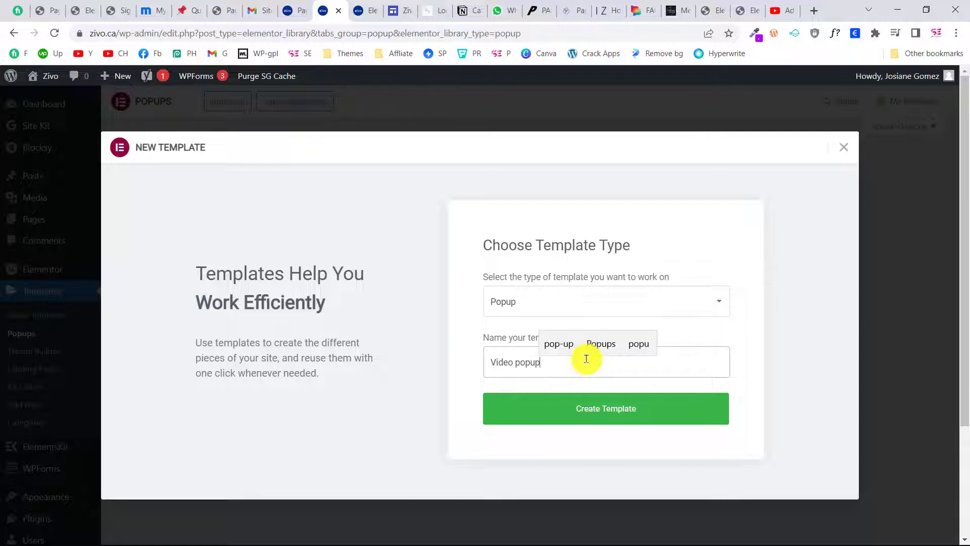
pyautogui.click(607, 420)
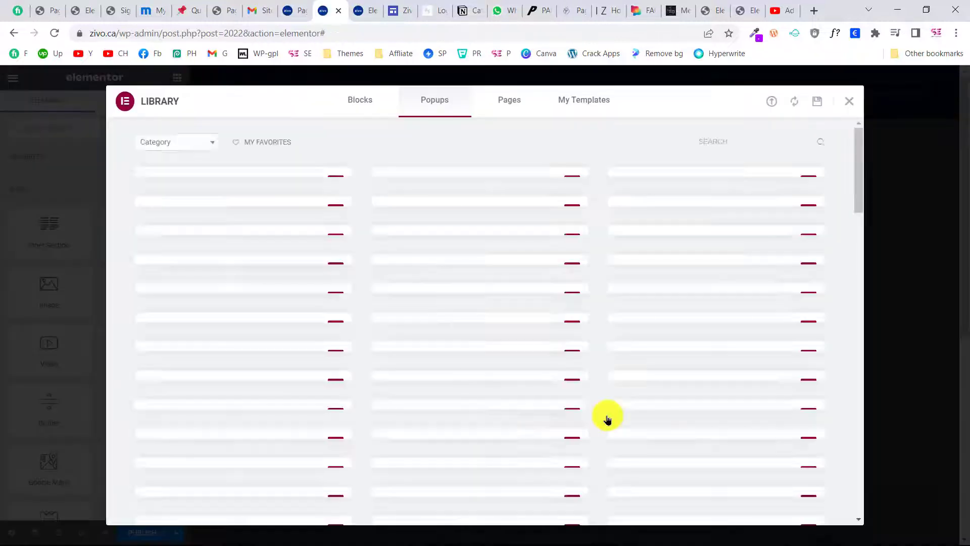
# - Scroll the Popups library down to the 'Want me to call you back? :)' template card
pyautogui.scroll(-3, 678, 278)
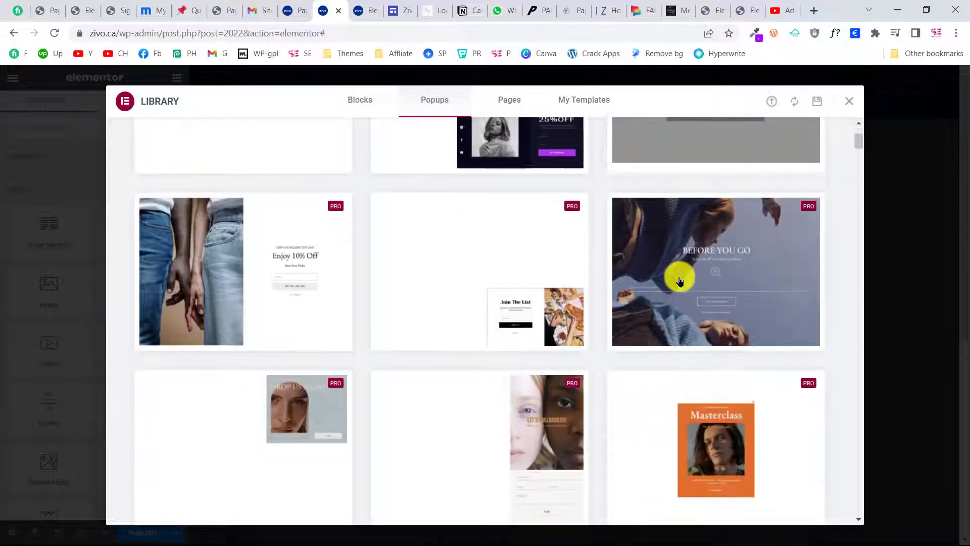
pyautogui.scroll(-3, 678, 278)
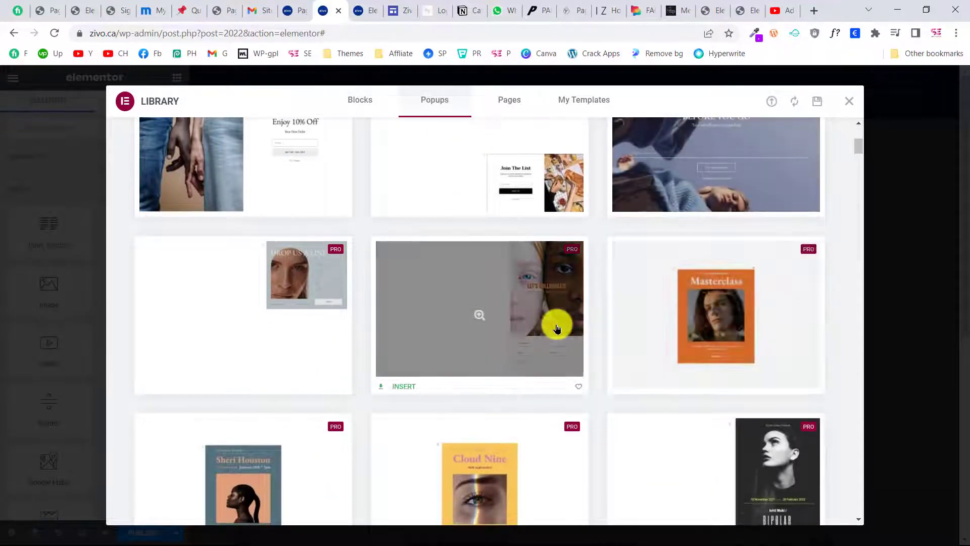
pyautogui.scroll(-2, 557, 328)
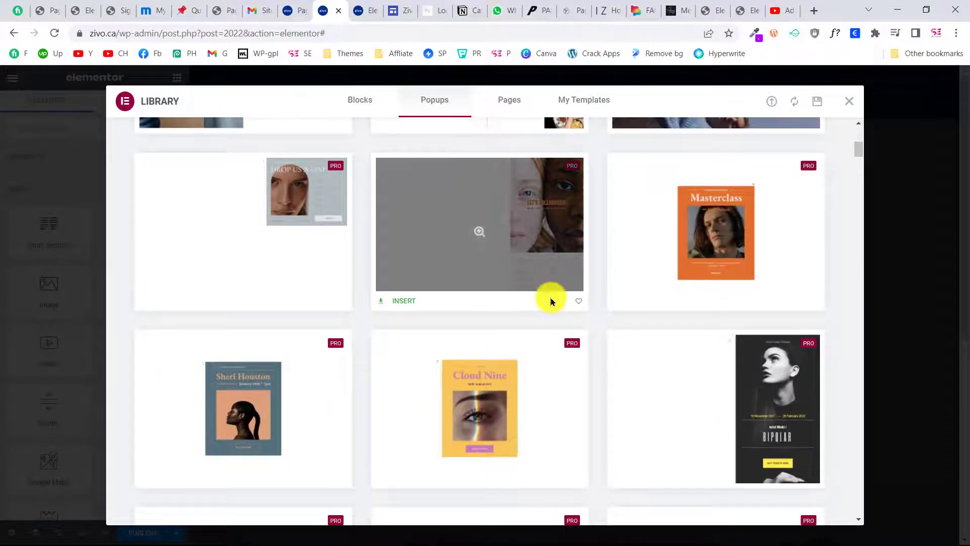
pyautogui.scroll(-3, 335, 234)
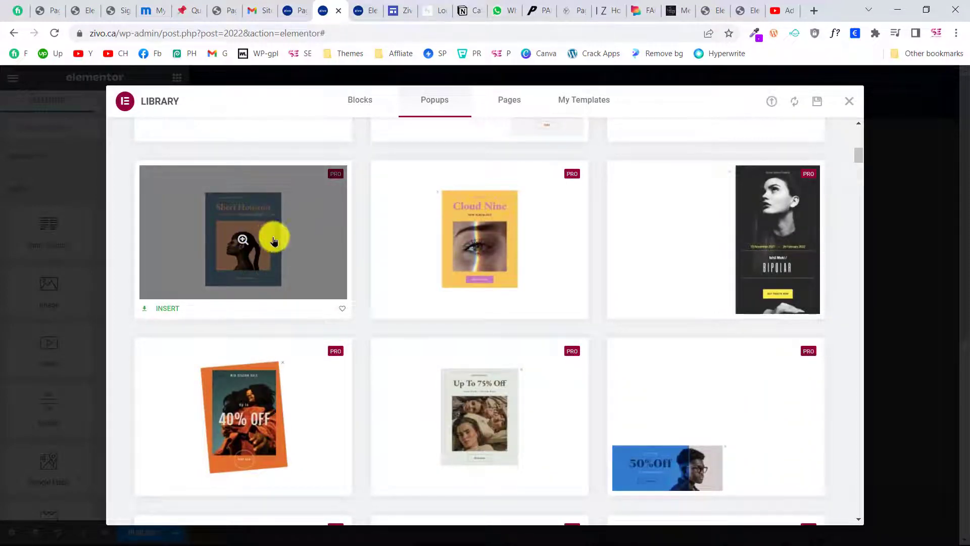
pyautogui.scroll(-4, 523, 316)
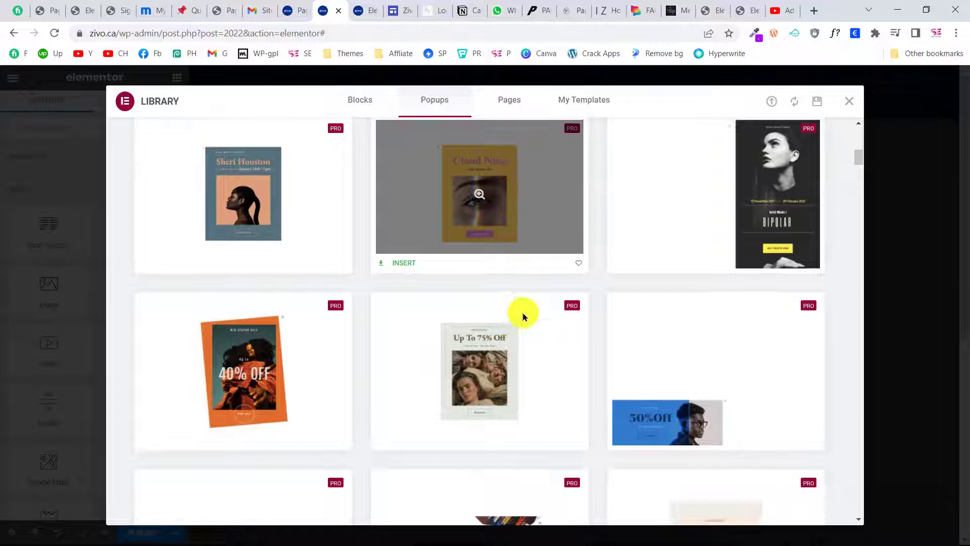
pyautogui.scroll(-7, 524, 316)
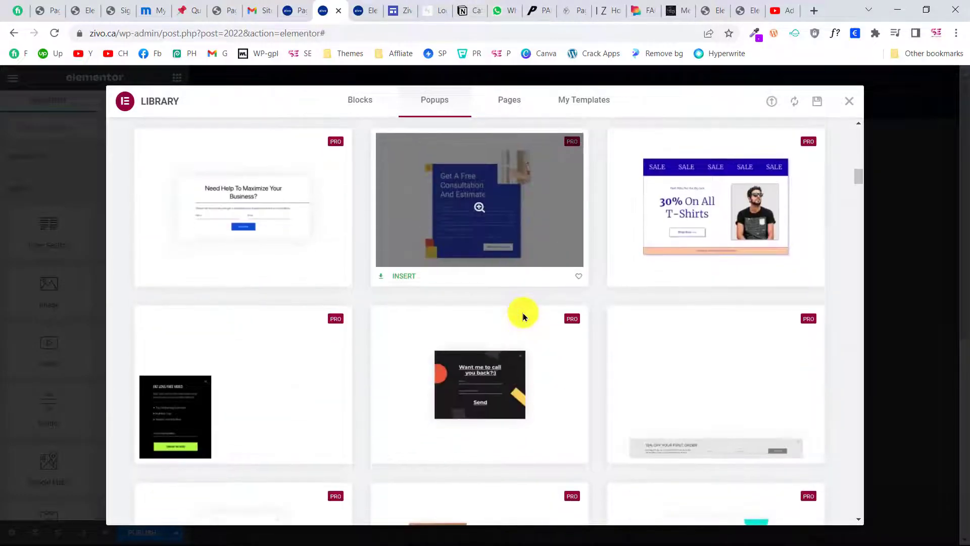
pyautogui.scroll(-3, 523, 316)
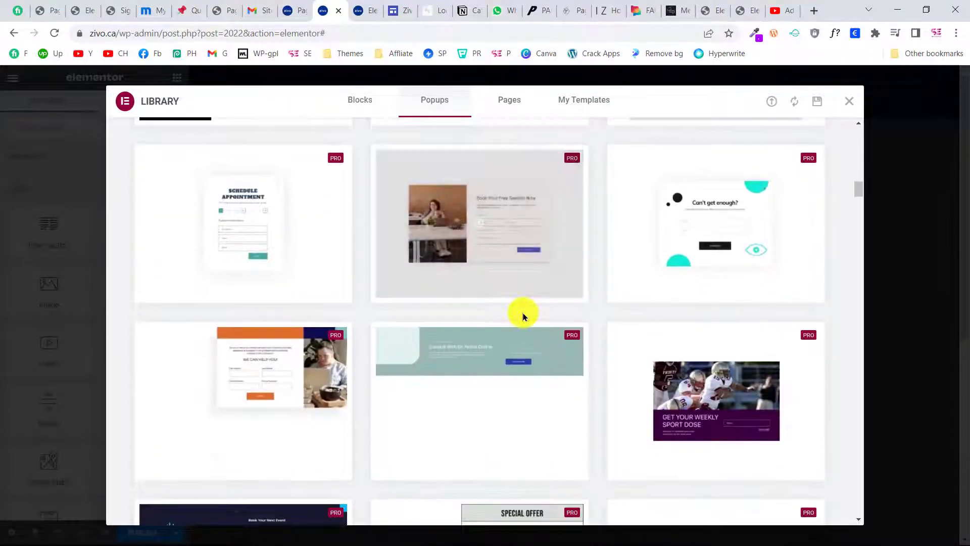
pyautogui.scroll(-3, 685, 310)
pyautogui.scroll(-3, 685, 313)
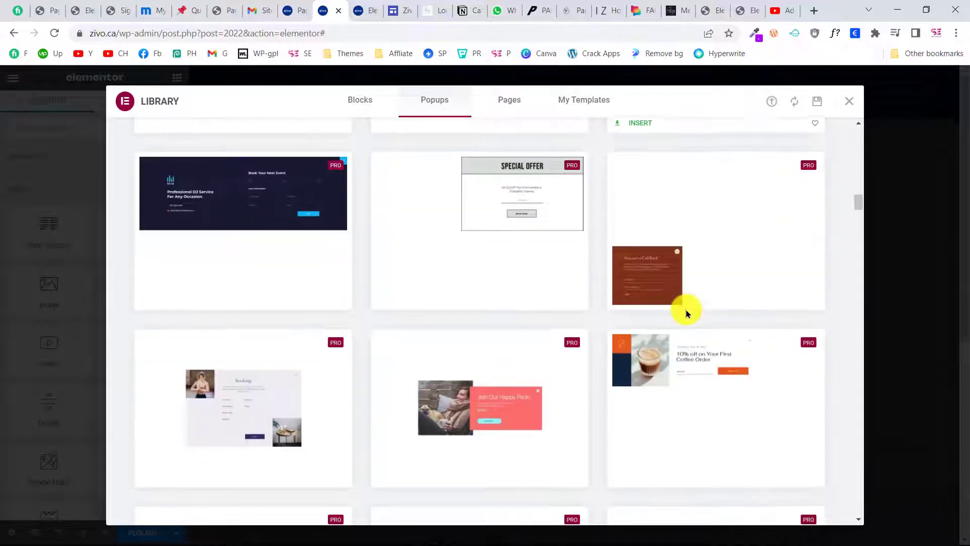
pyautogui.scroll(4, 685, 311)
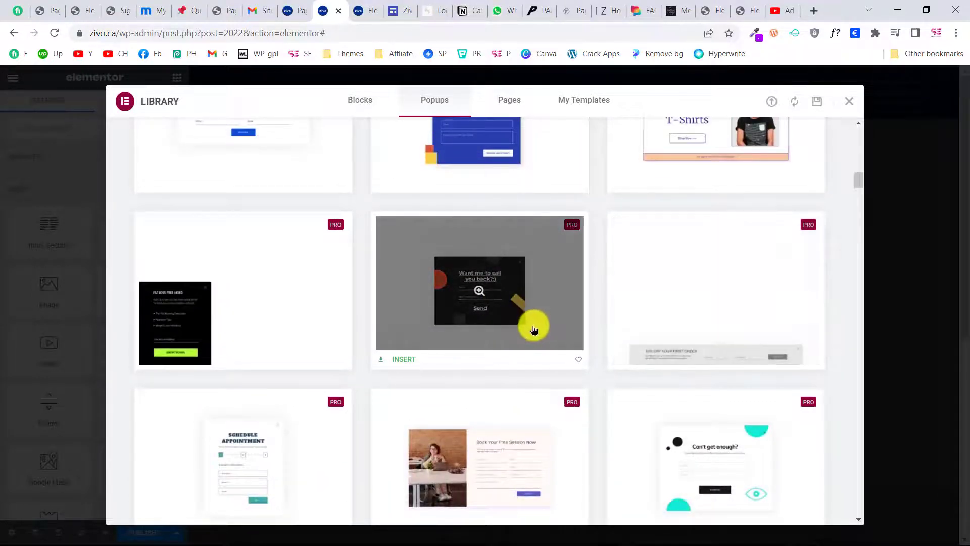
# - Insert the 'Want me to call you back? :)' design and inspect the section's background overlay style
pyautogui.click(405, 360)
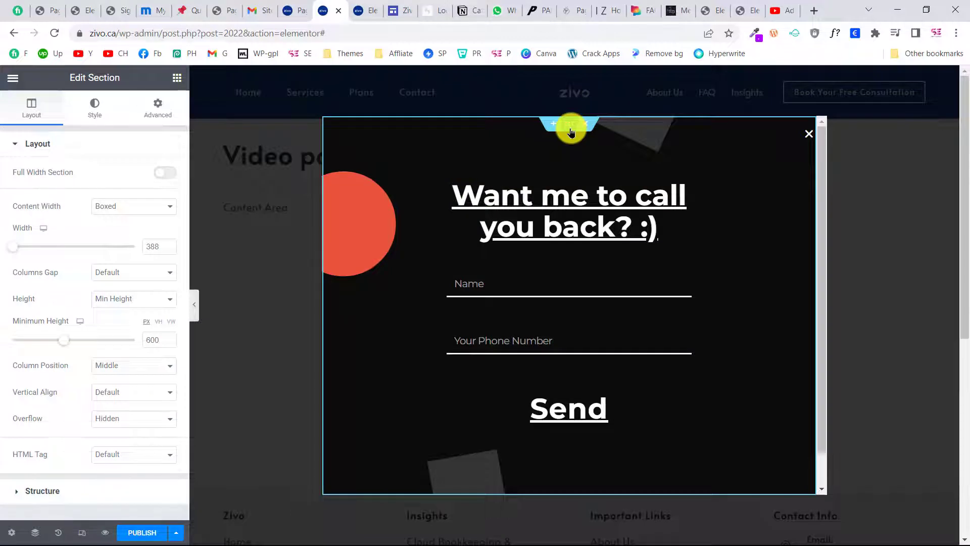
pyautogui.click(93, 120)
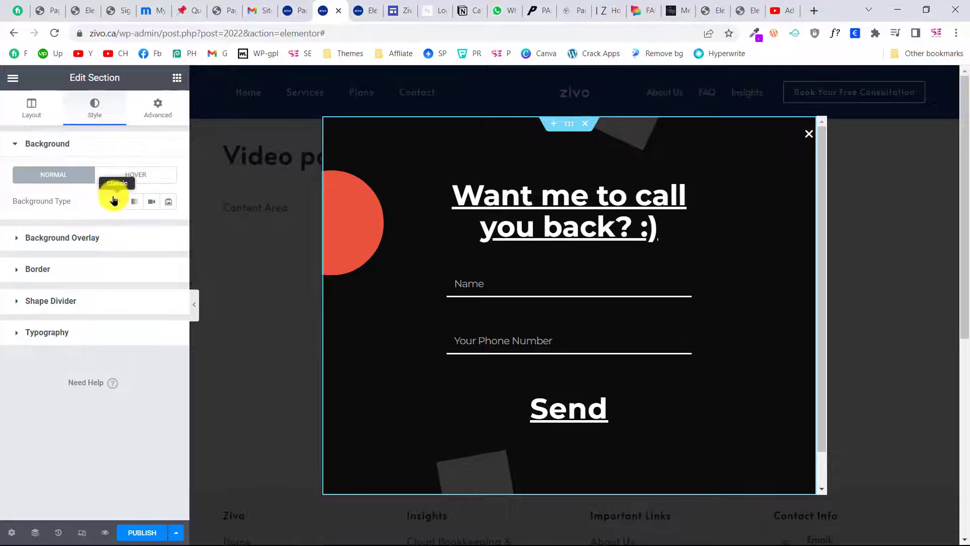
pyautogui.click(95, 238)
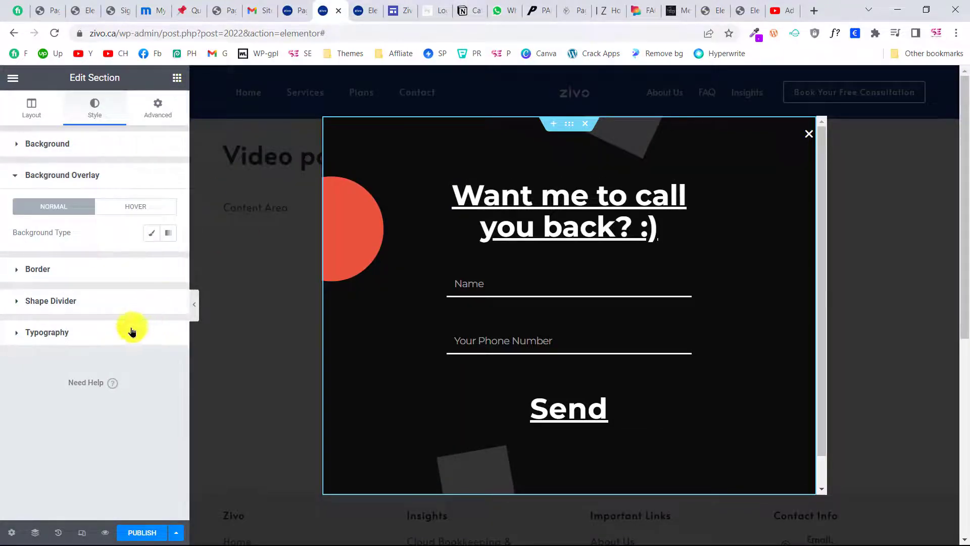
# - Review the section's layout width value 388 and its Advanced margin and padding
pyautogui.click(33, 115)
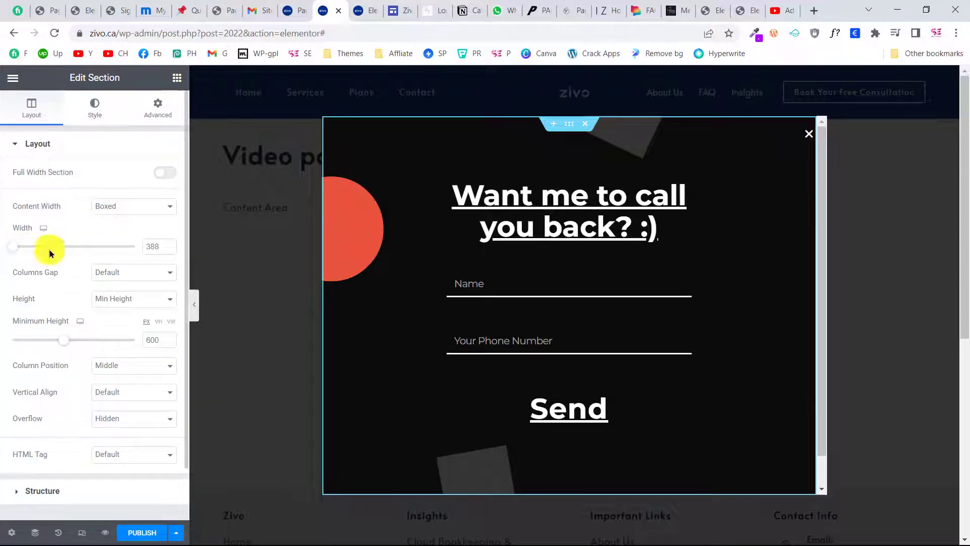
pyautogui.doubleClick(161, 250)
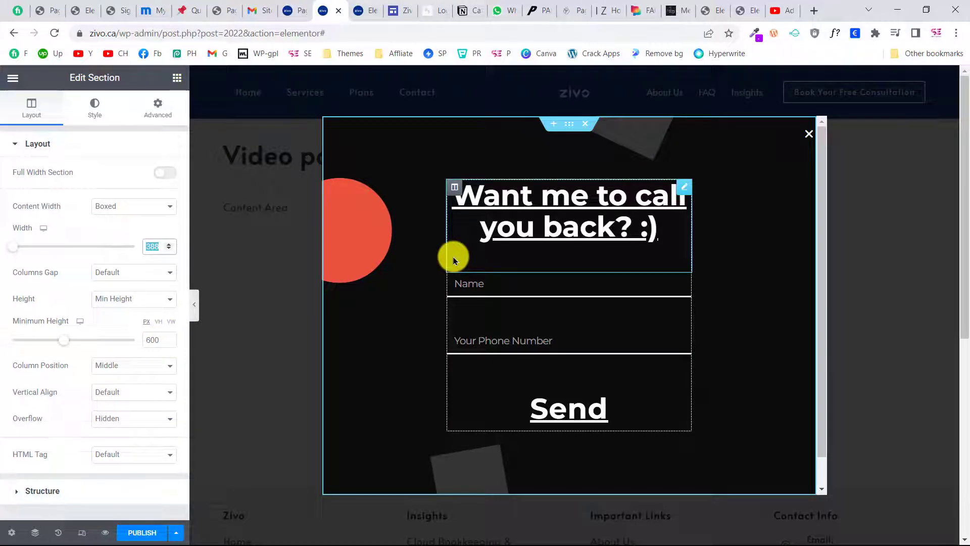
pyautogui.click(155, 109)
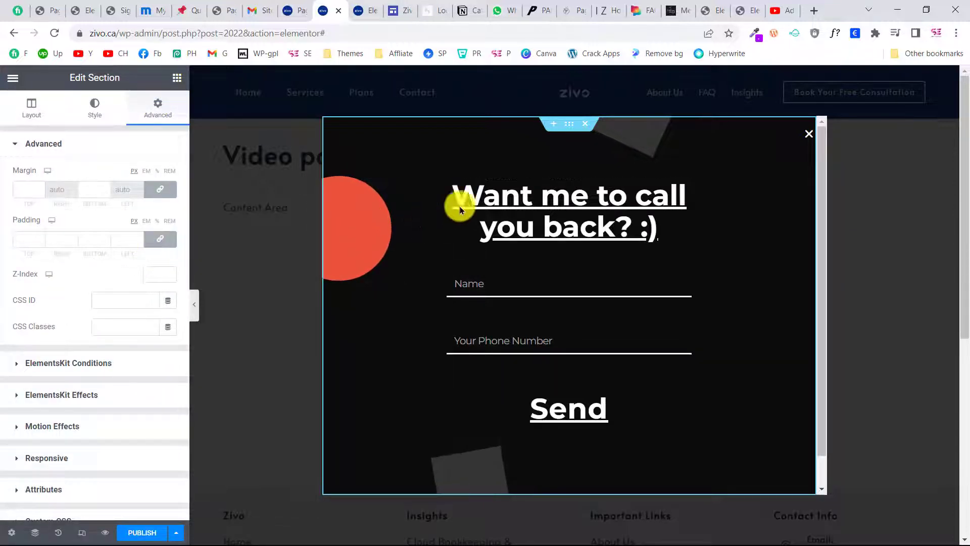
# - Delete the red circle and both grey shapes, then widen the section to 700
pyautogui.click(392, 193)
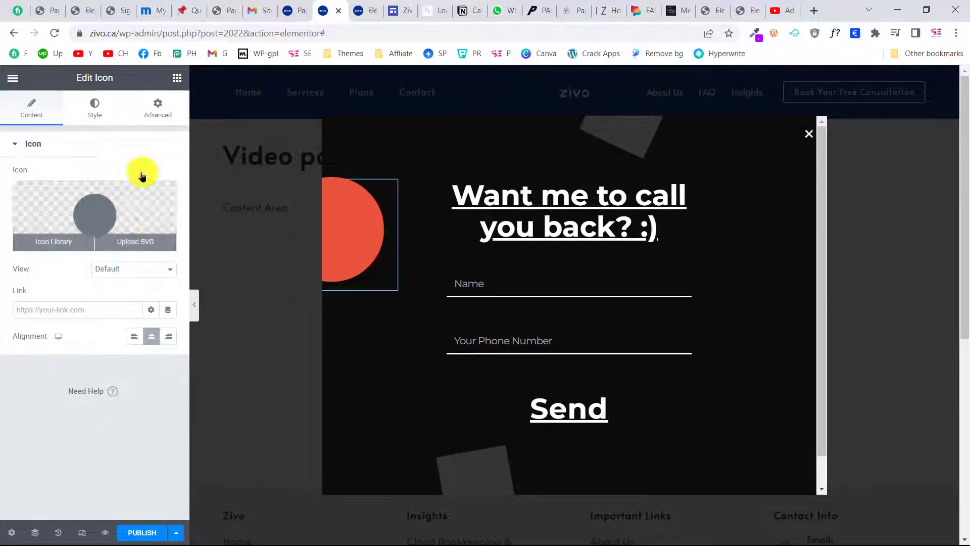
pyautogui.rightClick(385, 233)
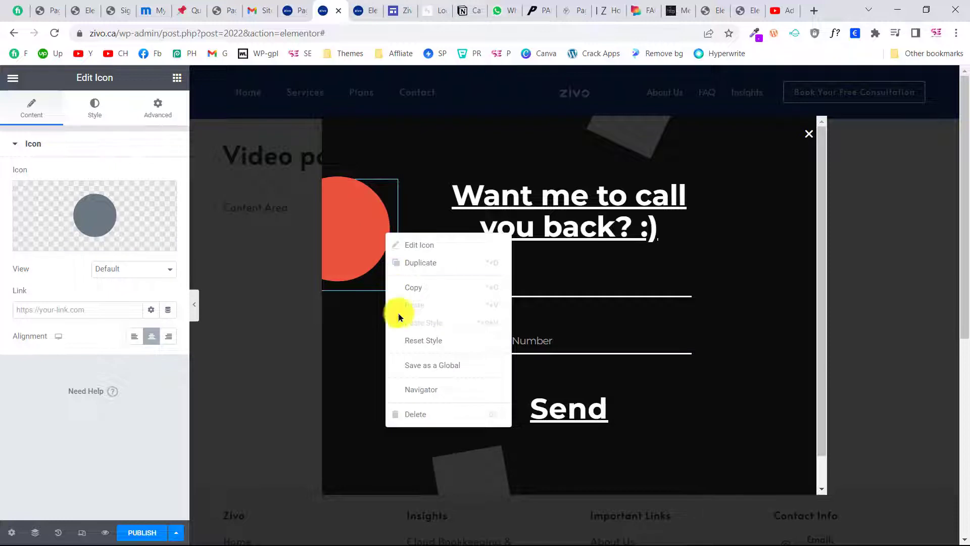
pyautogui.click(419, 415)
pyautogui.rightClick(464, 467)
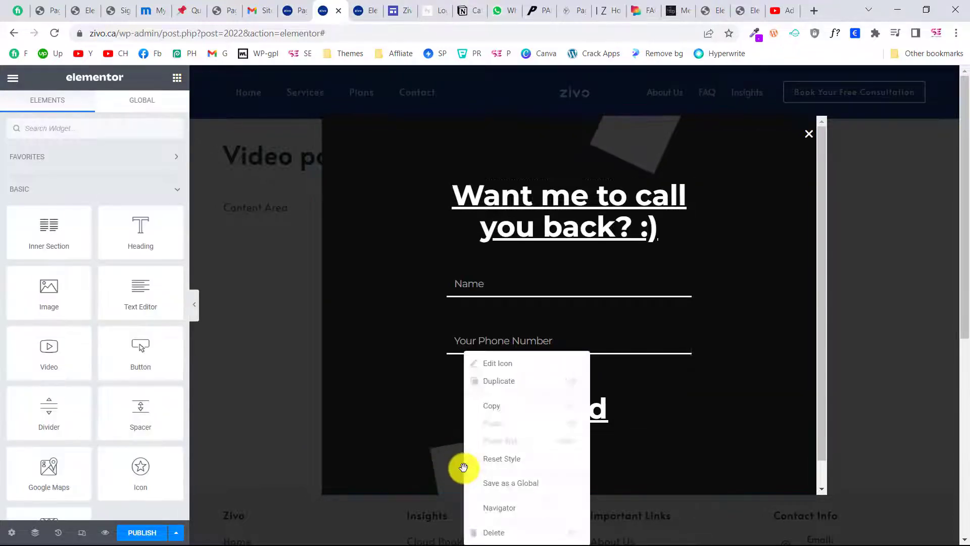
pyautogui.click(500, 531)
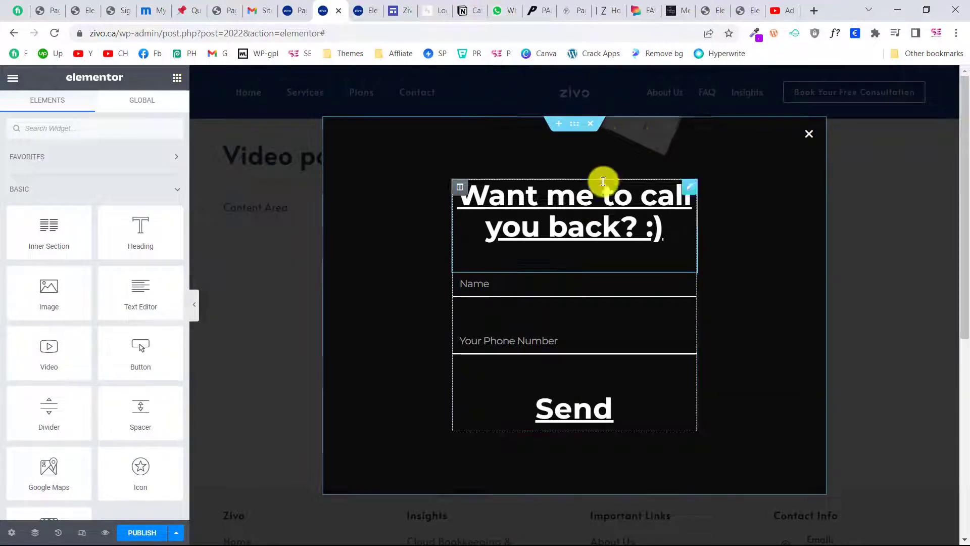
pyautogui.rightClick(646, 137)
pyautogui.click(663, 318)
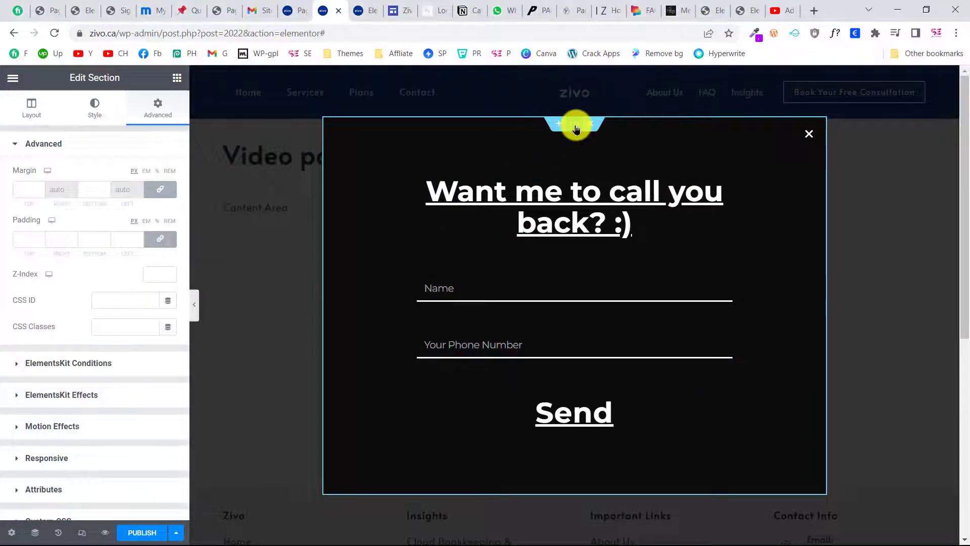
pyautogui.click(37, 115)
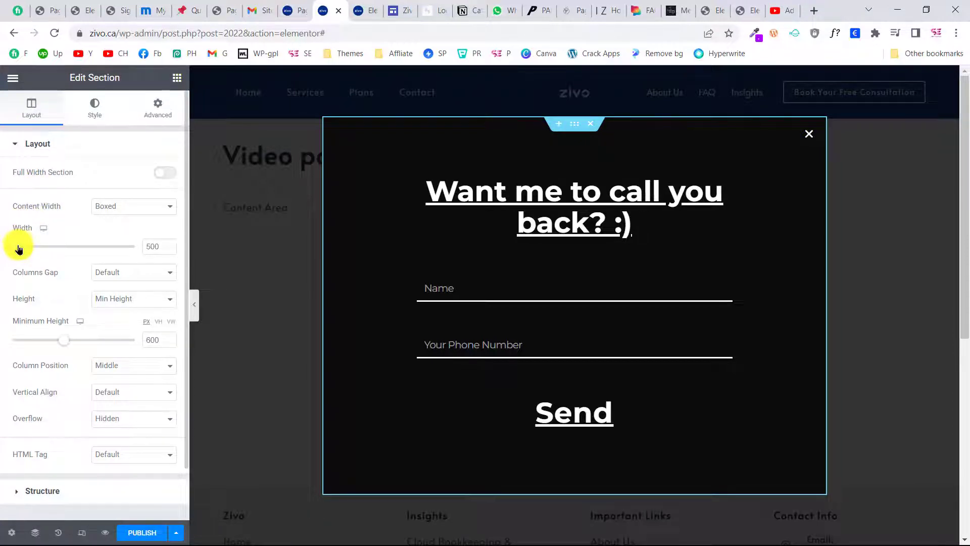
pyautogui.moveTo(19, 249); pyautogui.dragTo(39, 247)
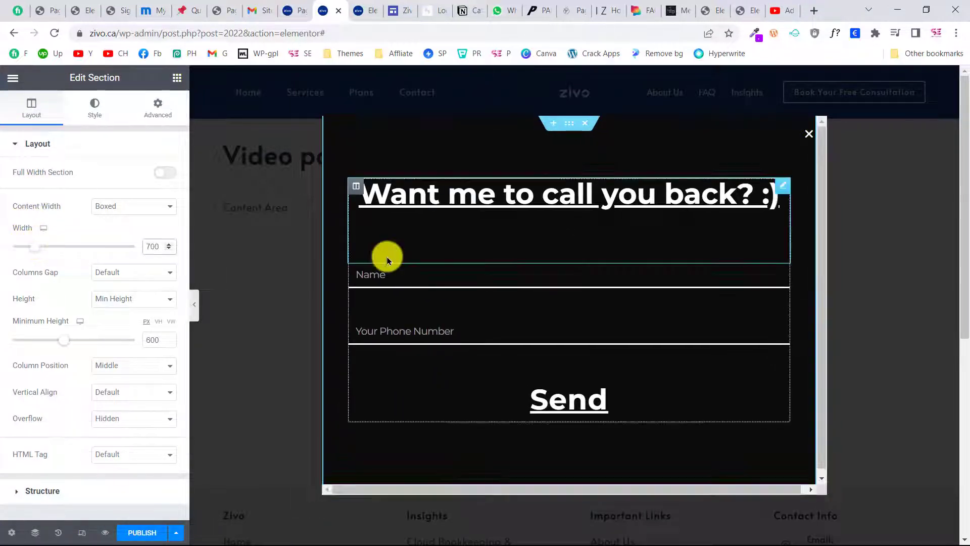
# - Add a new form field labelled Email, move it above Phone, then delete it
pyautogui.click(786, 273)
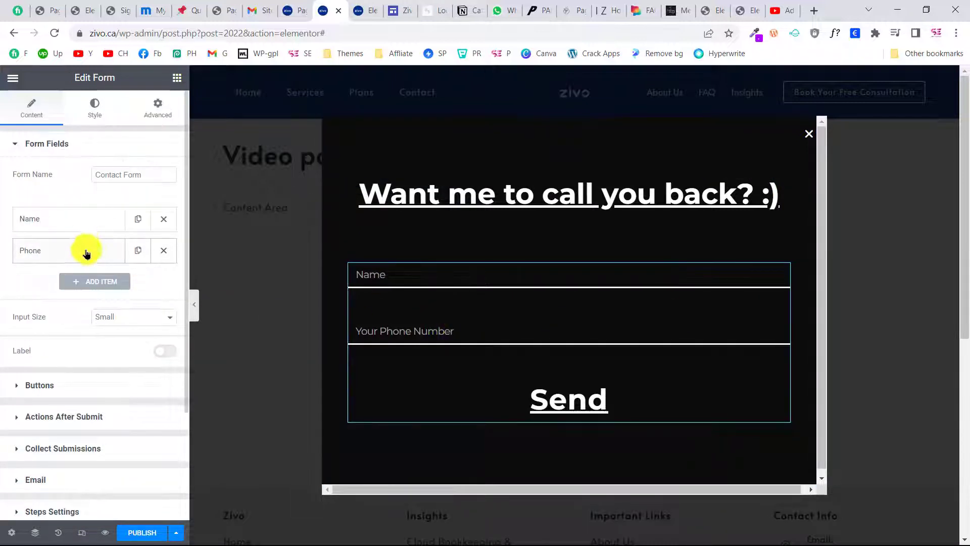
pyautogui.click(89, 282)
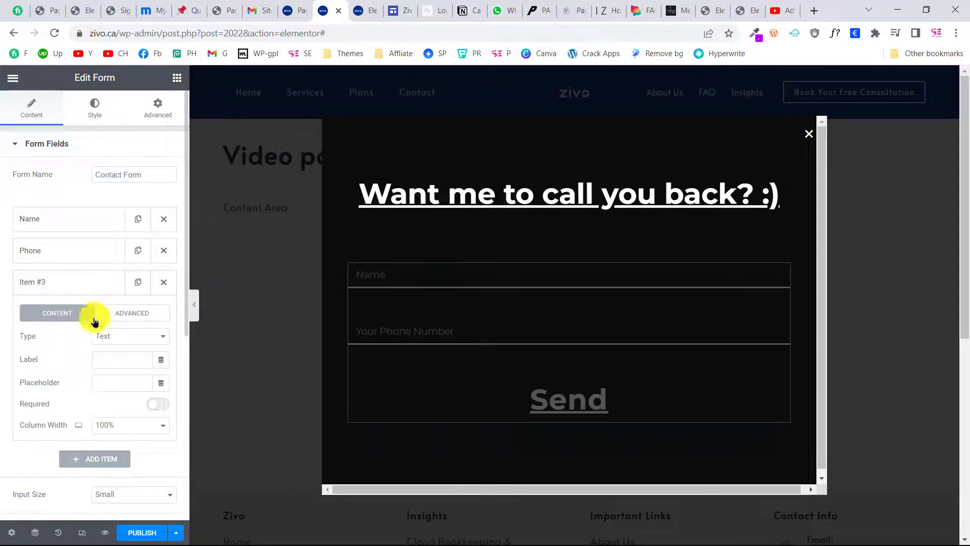
pyautogui.click(111, 336)
pyautogui.click(115, 360)
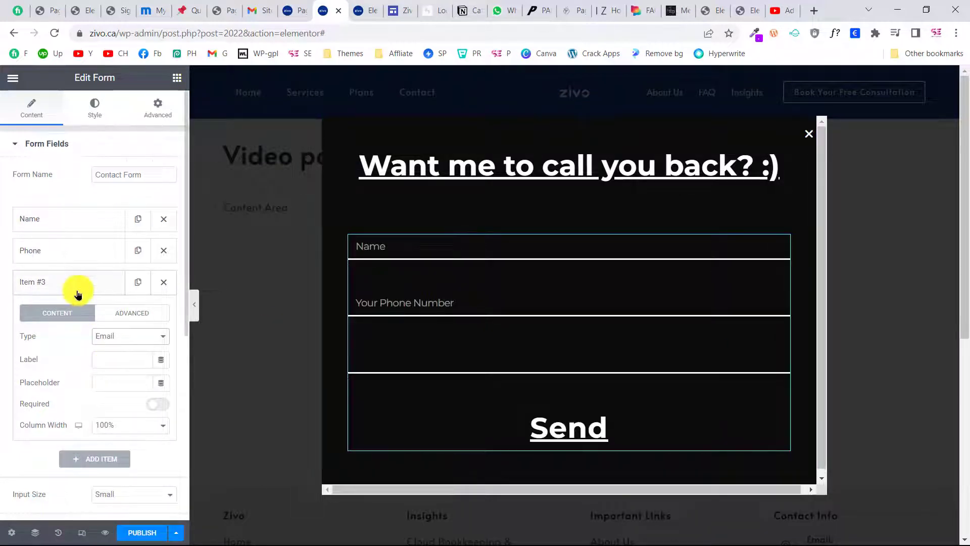
pyautogui.click(103, 360)
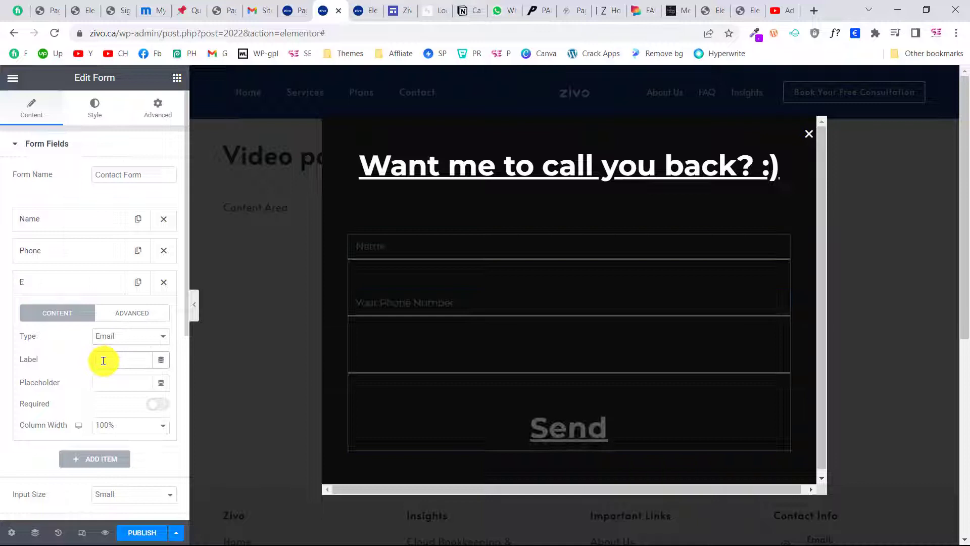
pyautogui.write('Email')
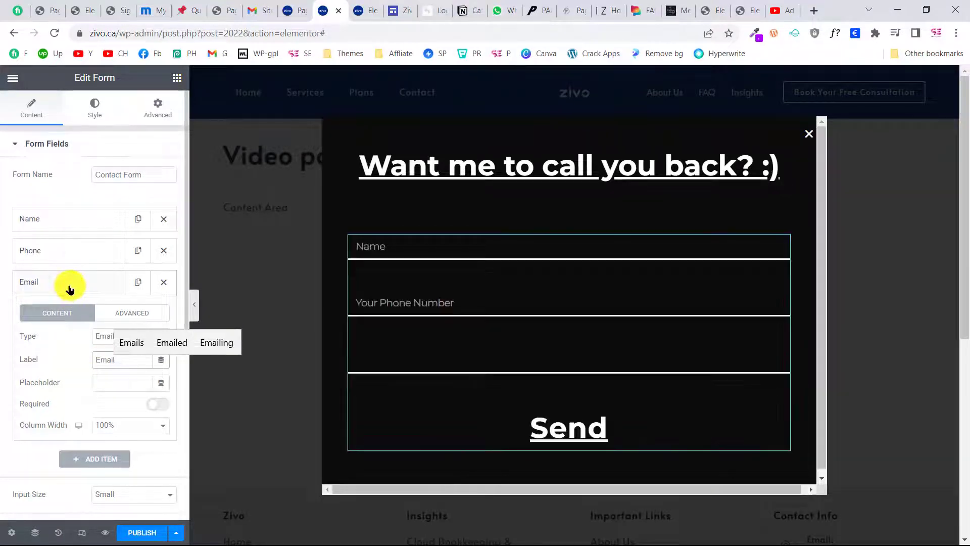
pyautogui.click(69, 289)
pyautogui.moveTo(70, 283); pyautogui.dragTo(71, 251)
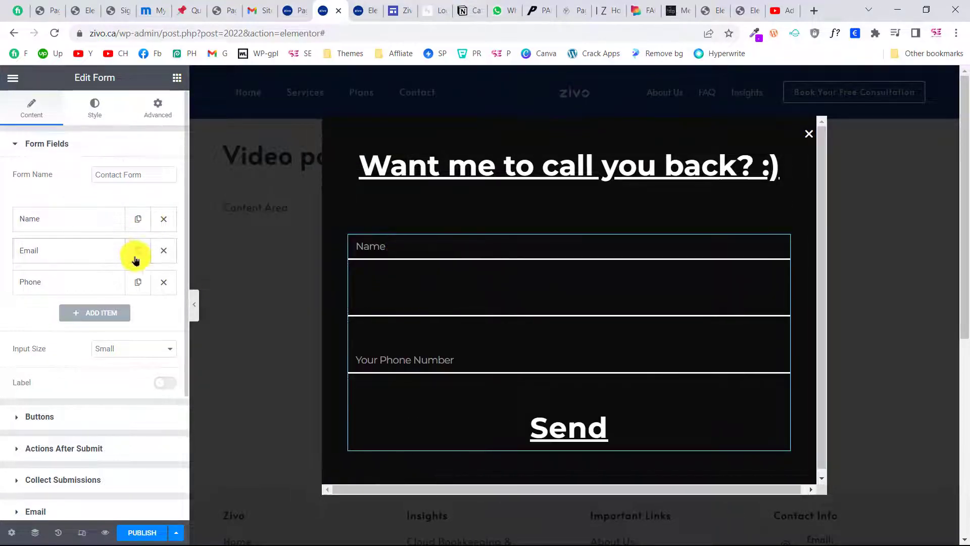
pyautogui.click(164, 250)
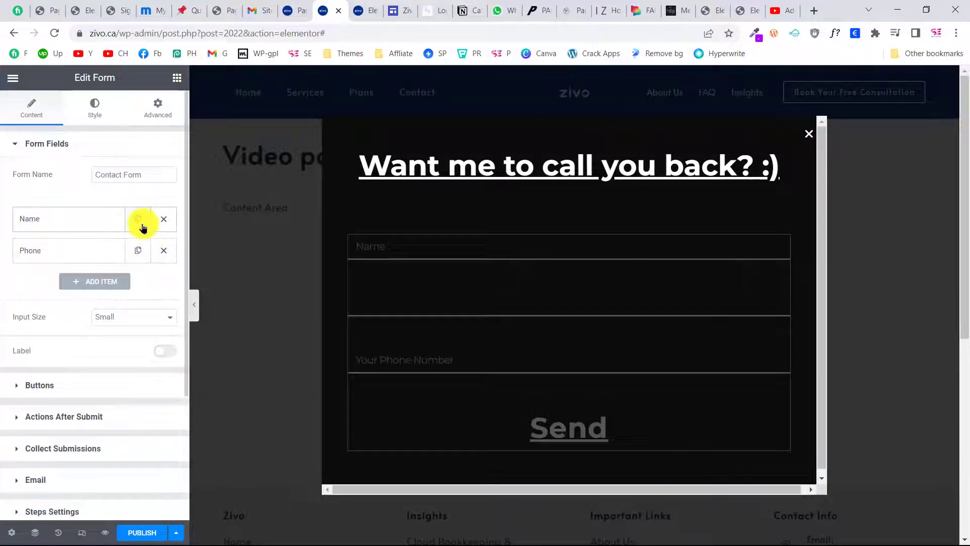
# - Duplicate the Name field and make it an Email field with label and placeholder Email
pyautogui.click(143, 224)
pyautogui.click(86, 258)
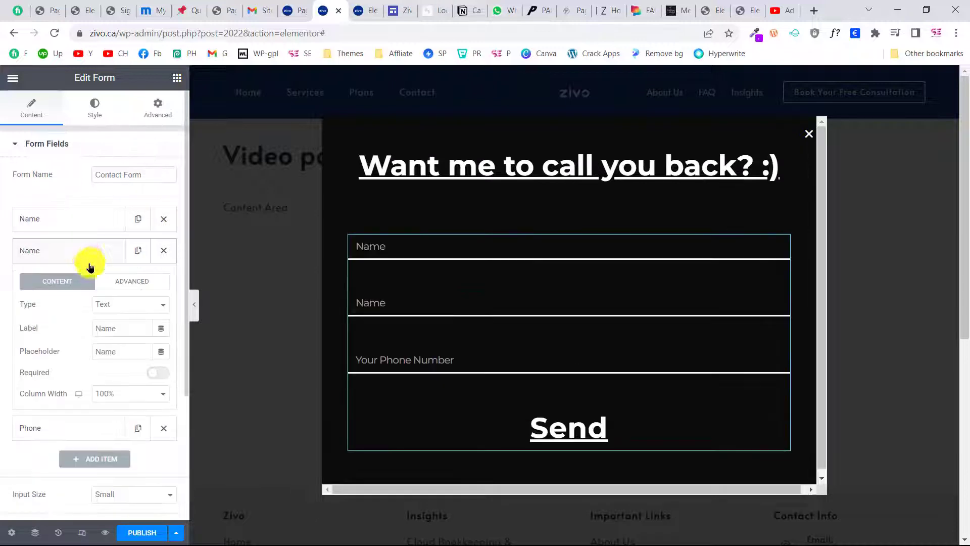
pyautogui.click(117, 303)
pyautogui.click(113, 329)
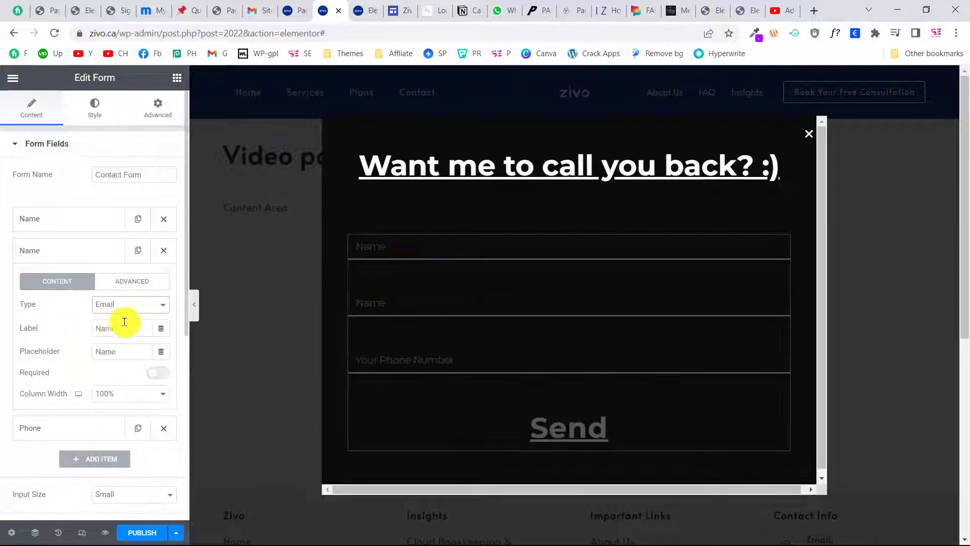
pyautogui.write('Email')
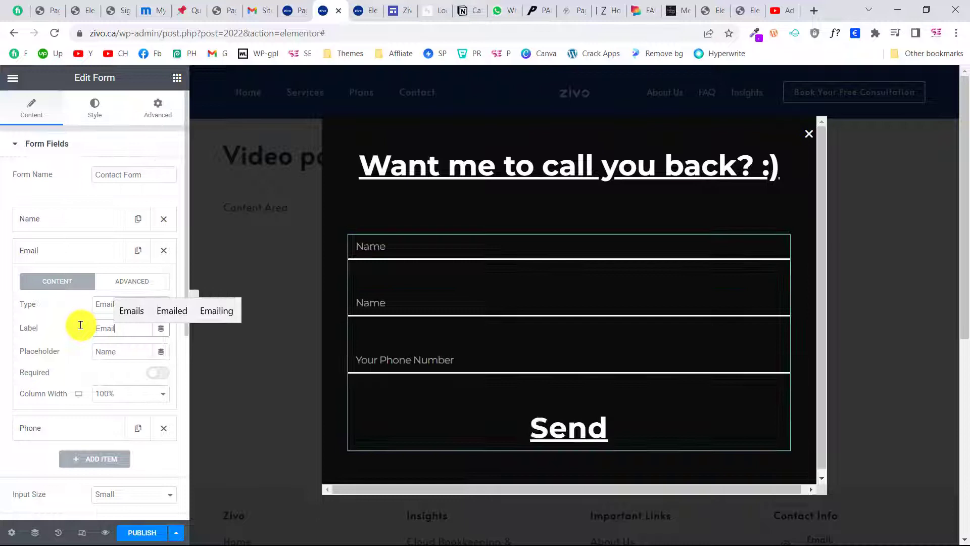
pyautogui.click(142, 360)
pyautogui.doubleClick(92, 353)
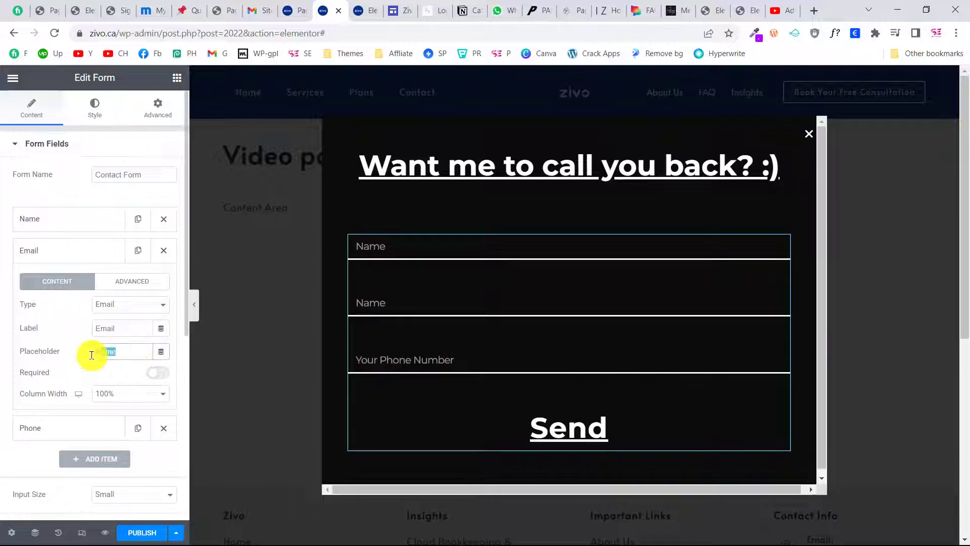
pyautogui.write('Email')
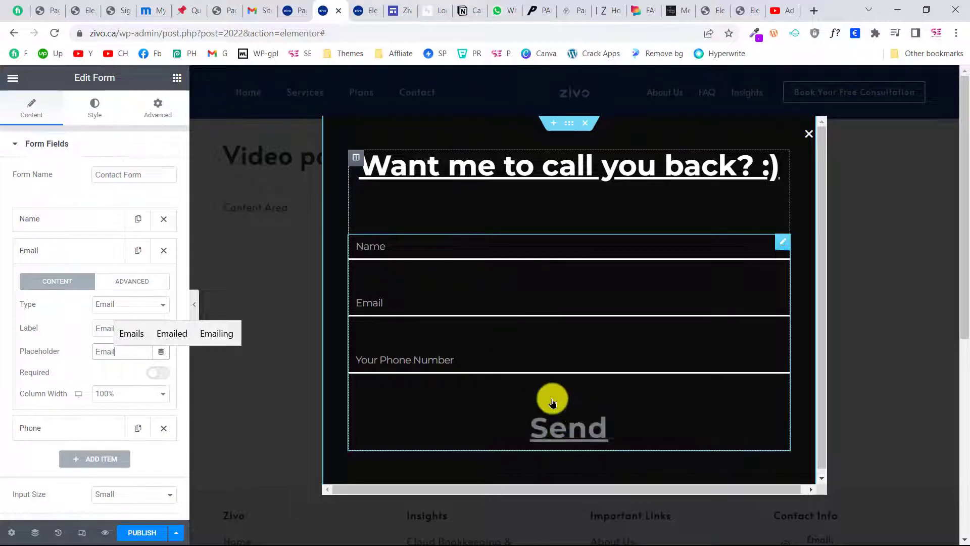
pyautogui.click(174, 80)
pyautogui.scroll(-1, 106, 266)
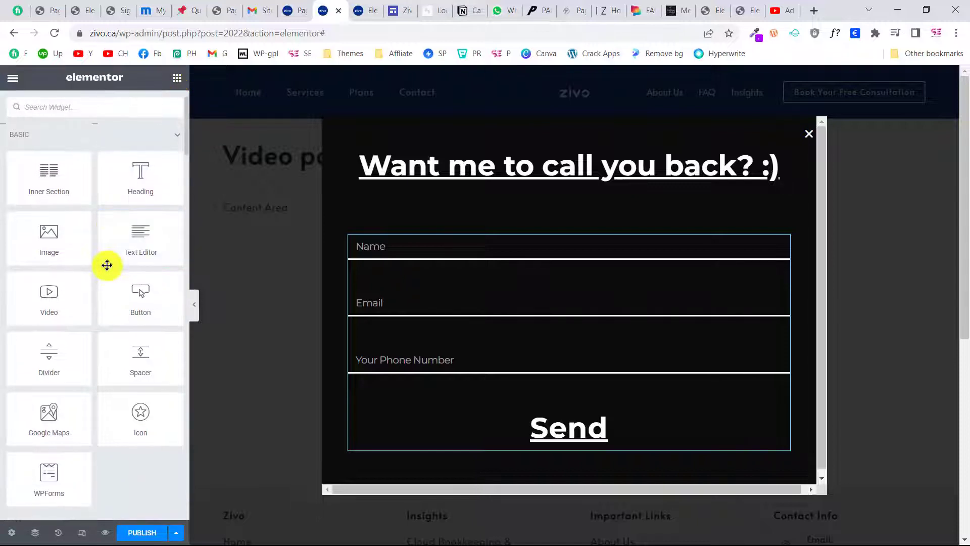
pyautogui.scroll(-2, 107, 266)
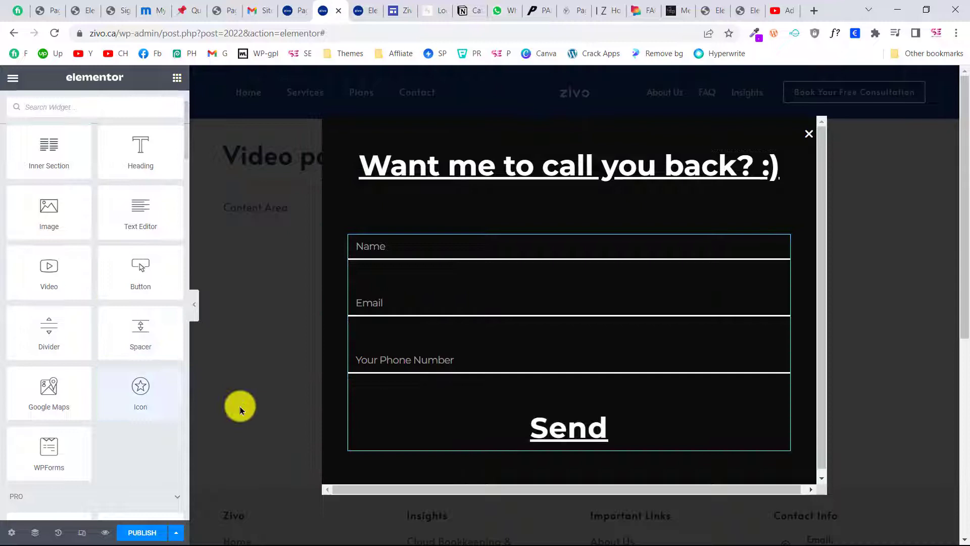
pyautogui.scroll(-3, 130, 428)
pyautogui.scroll(-20, 130, 429)
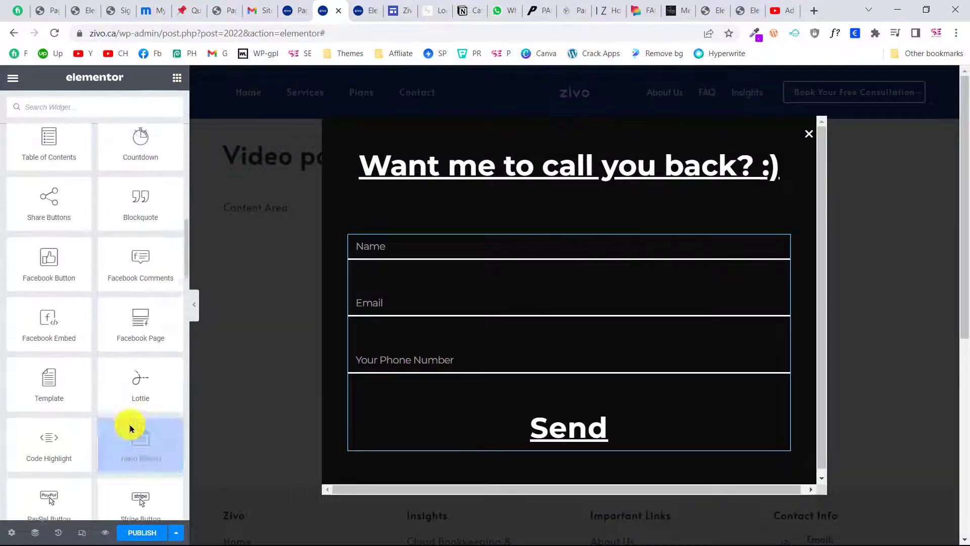
pyautogui.moveTo(131, 429); pyautogui.dragTo(438, 348)
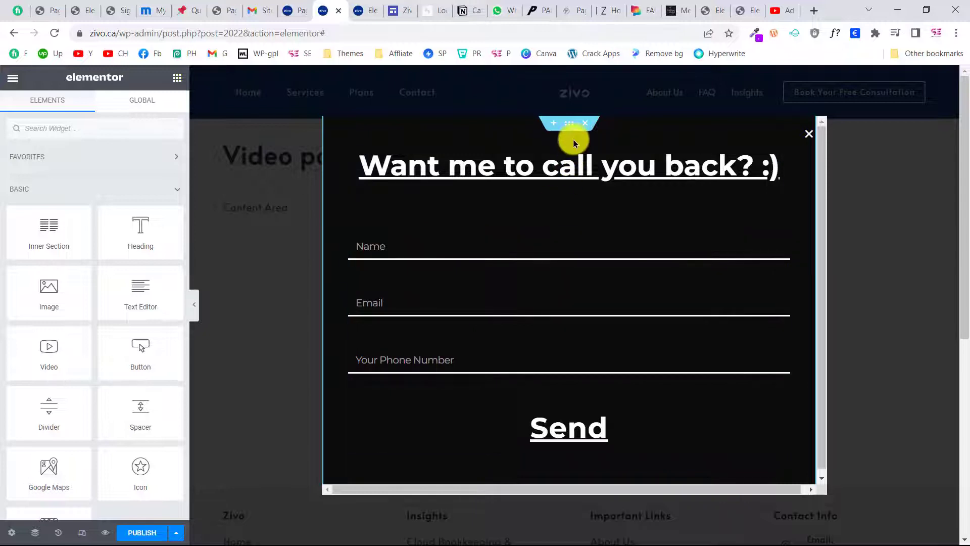
pyautogui.click(569, 124)
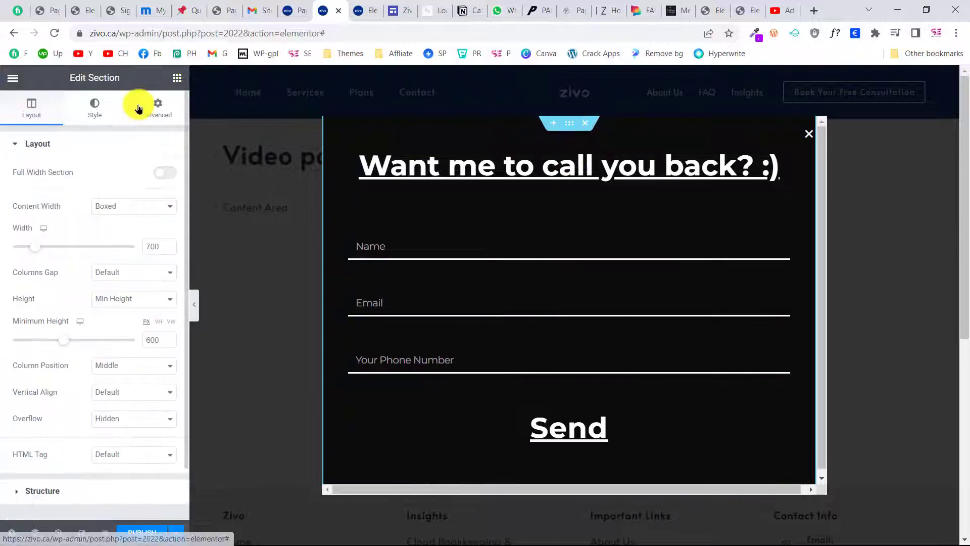
pyautogui.click(139, 109)
pyautogui.click(95, 107)
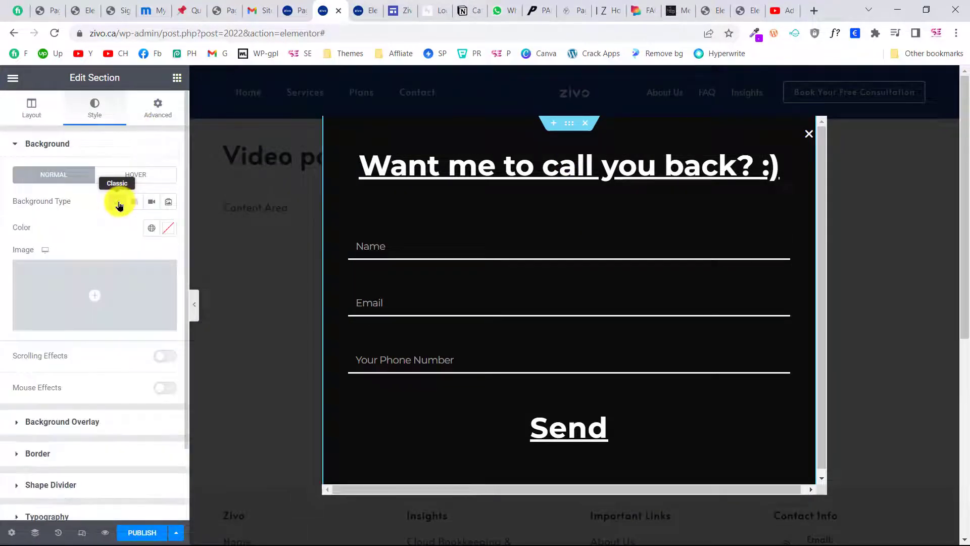
pyautogui.click(118, 202)
pyautogui.click(163, 231)
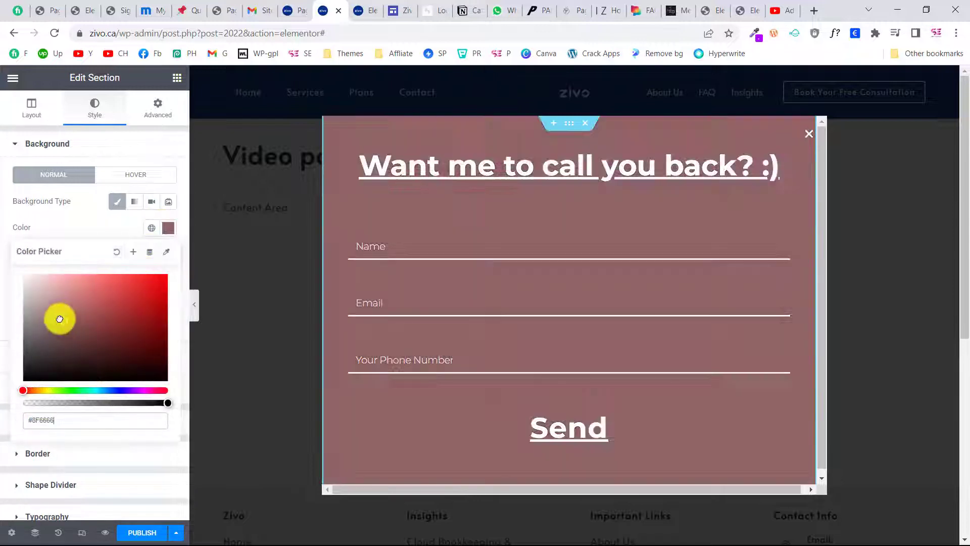
pyautogui.moveTo(59, 319); pyautogui.dragTo(6, 253)
pyautogui.click(39, 283)
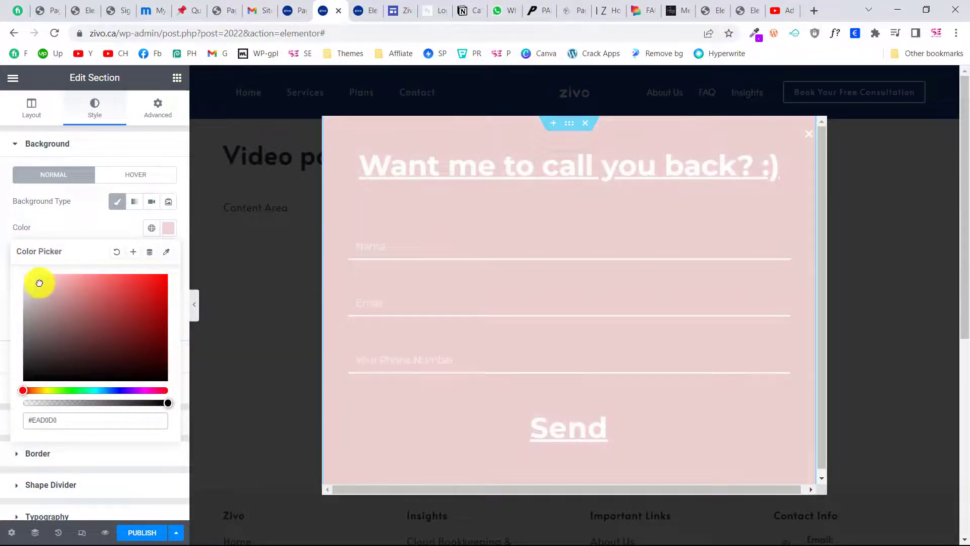
pyautogui.moveTo(67, 283); pyautogui.dragTo(40, 354)
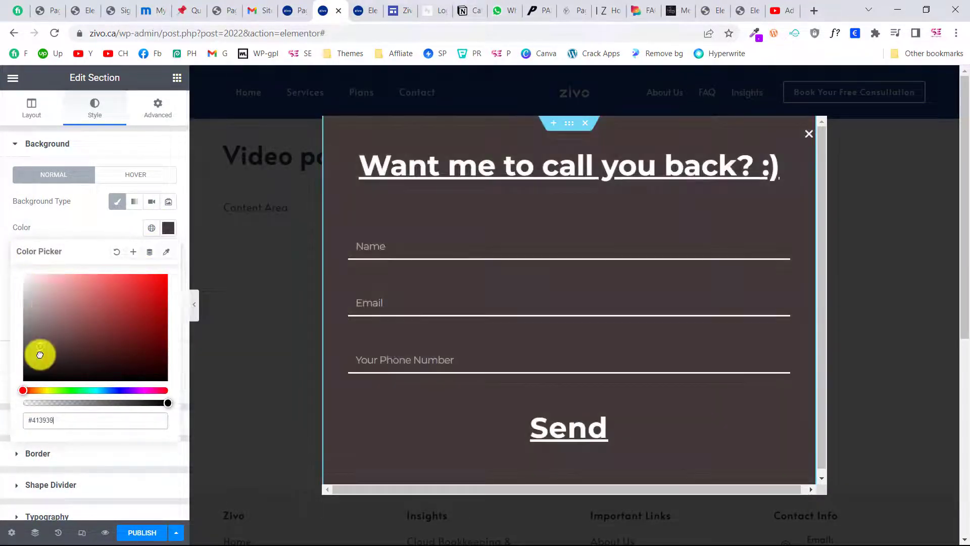
pyautogui.click(111, 204)
pyautogui.click(111, 204)
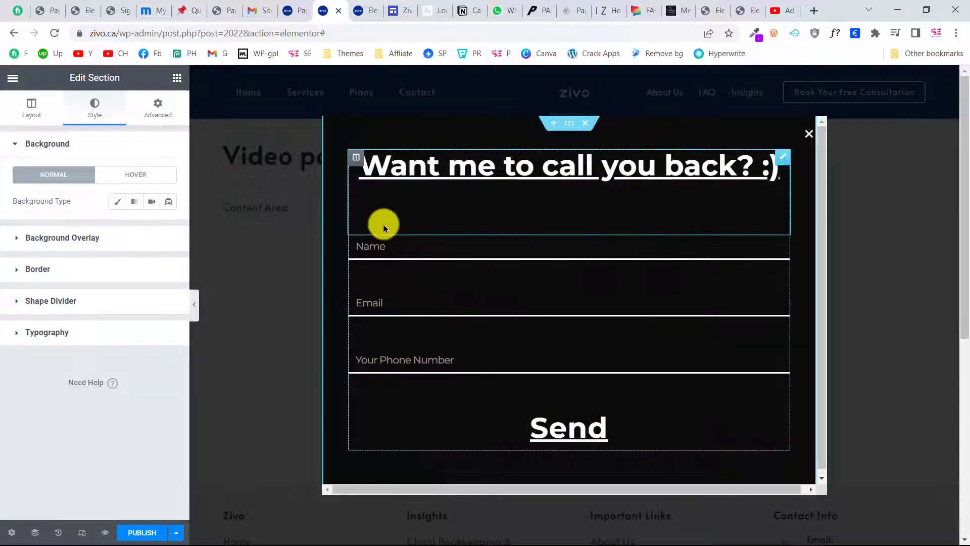
# - Delete the contact form and add a Video widget below the heading
pyautogui.rightClick(450, 275)
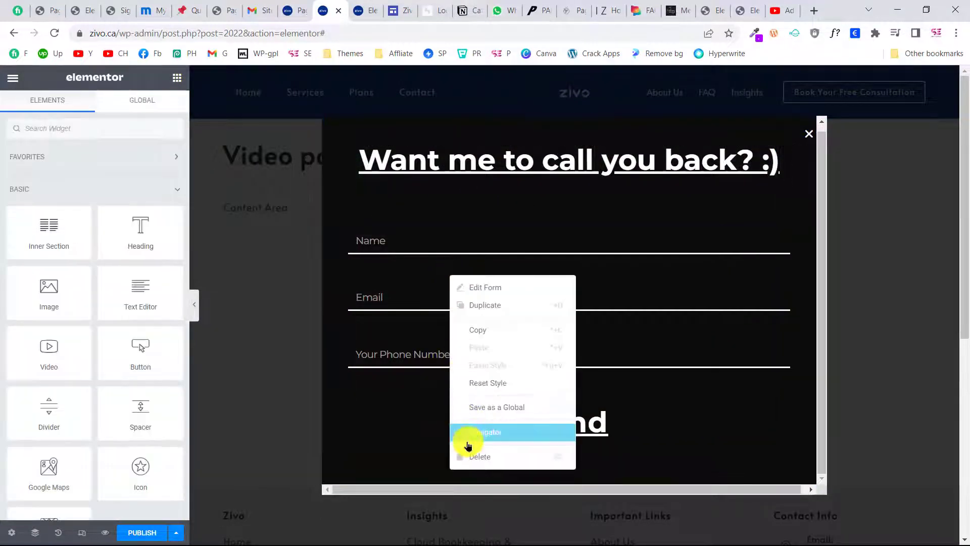
pyautogui.click(468, 457)
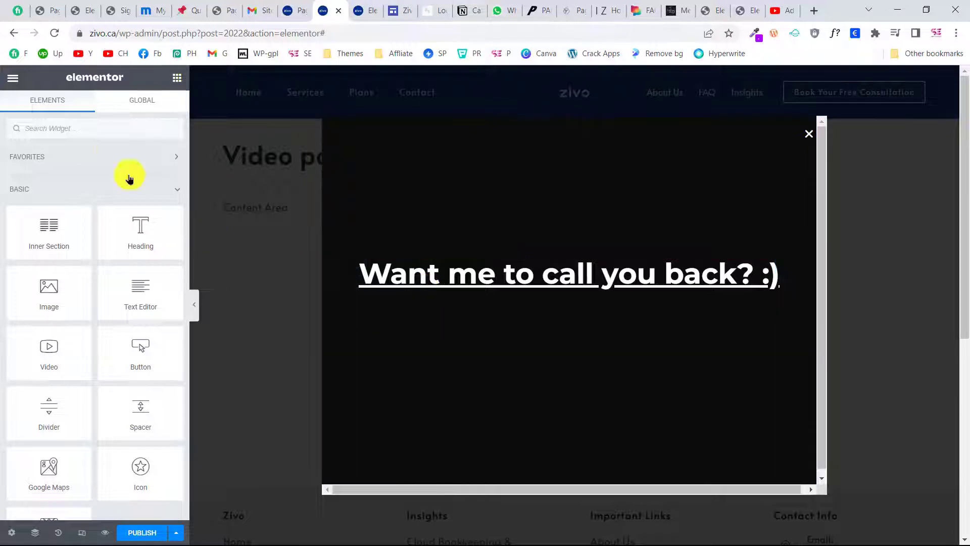
pyautogui.moveTo(69, 336); pyautogui.dragTo(462, 303)
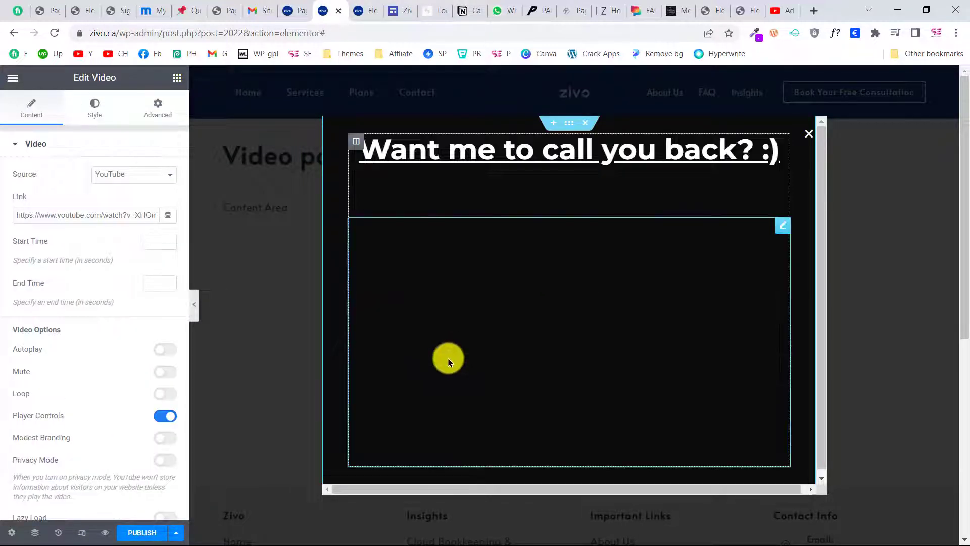
pyautogui.click(125, 174)
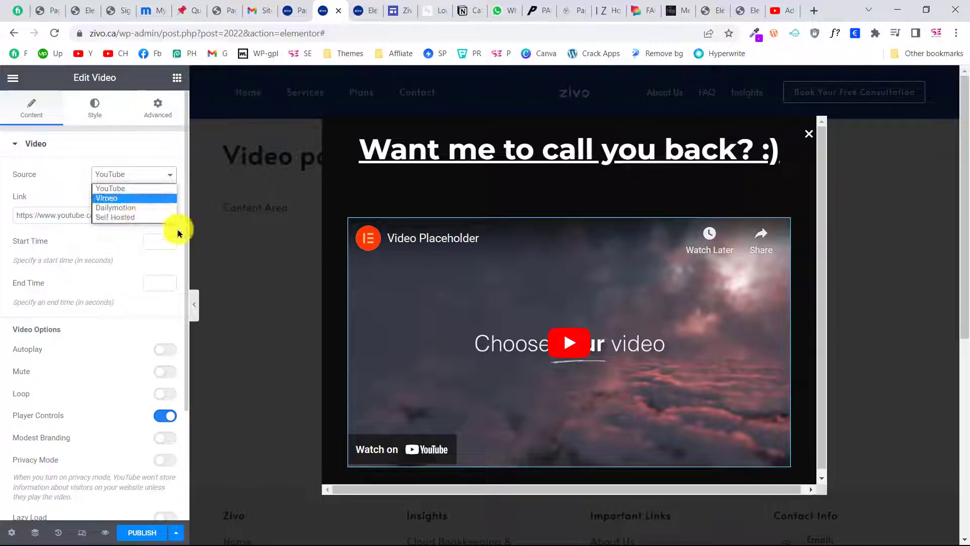
# - Delete the 'Want me to call you back? :)' heading and open the popup's Publish Settings
pyautogui.click(511, 352)
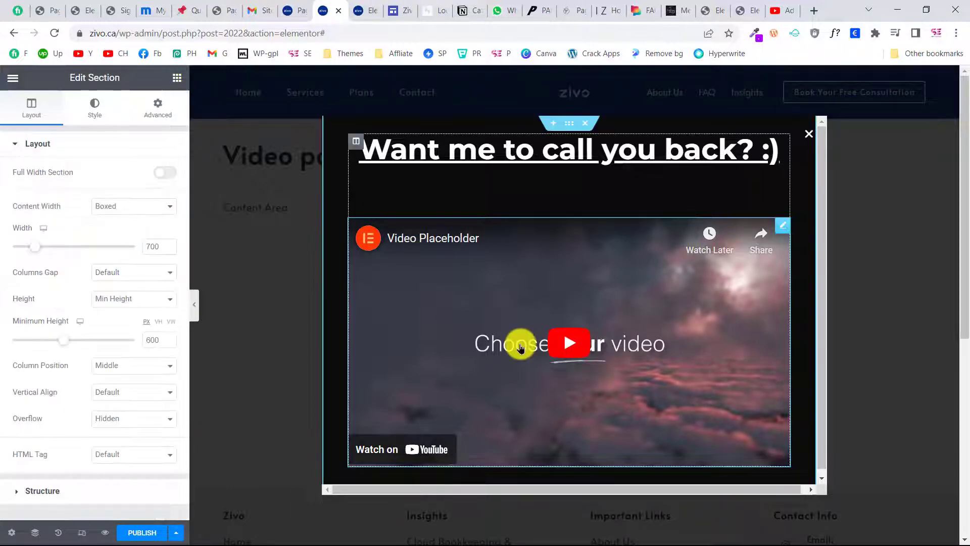
pyautogui.rightClick(484, 153)
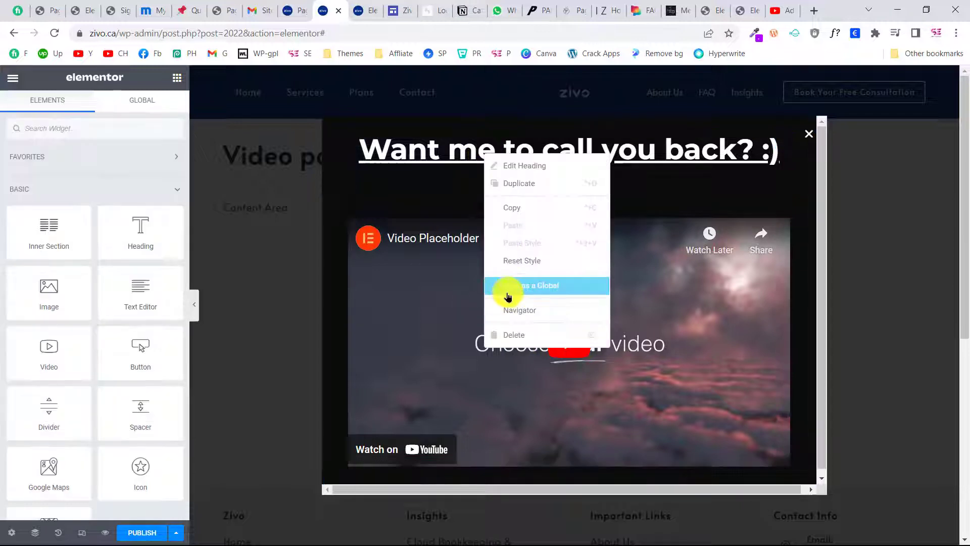
pyautogui.click(503, 332)
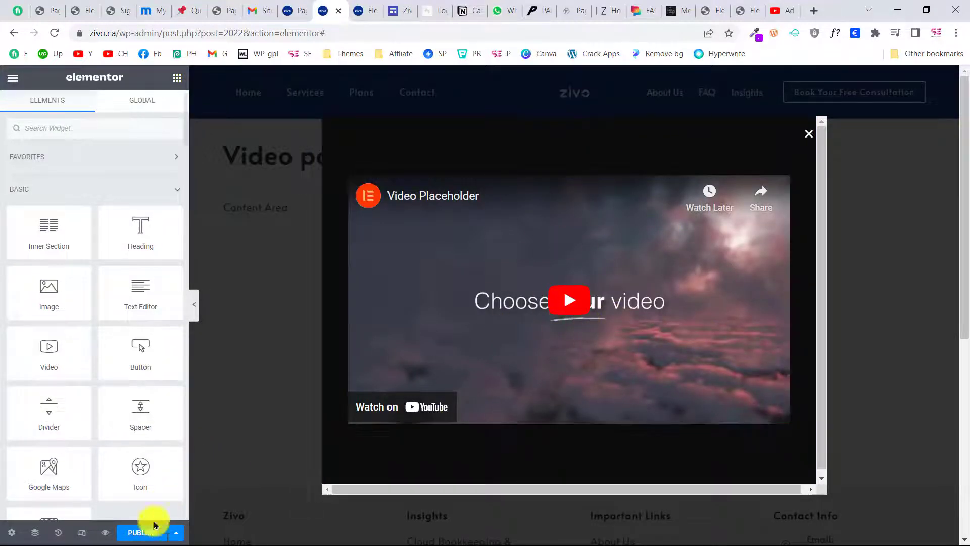
pyautogui.click(142, 532)
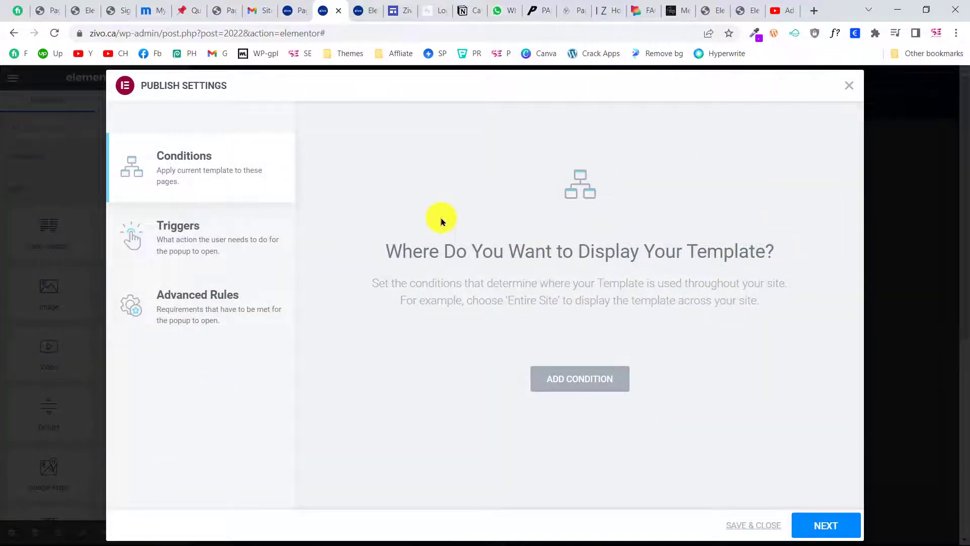
# - Add an Include > Entire Site display condition to the popup
pyautogui.click(576, 388)
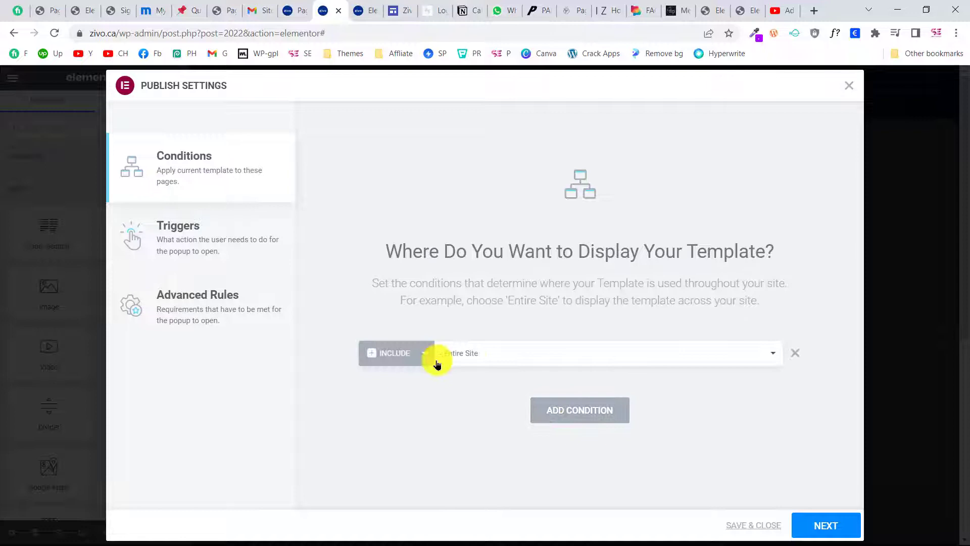
pyautogui.click(512, 356)
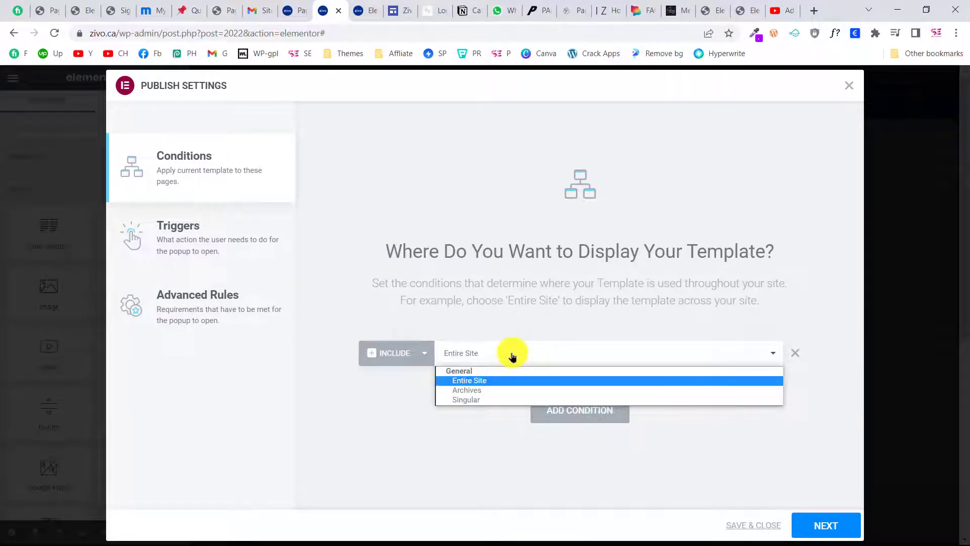
pyautogui.click(396, 401)
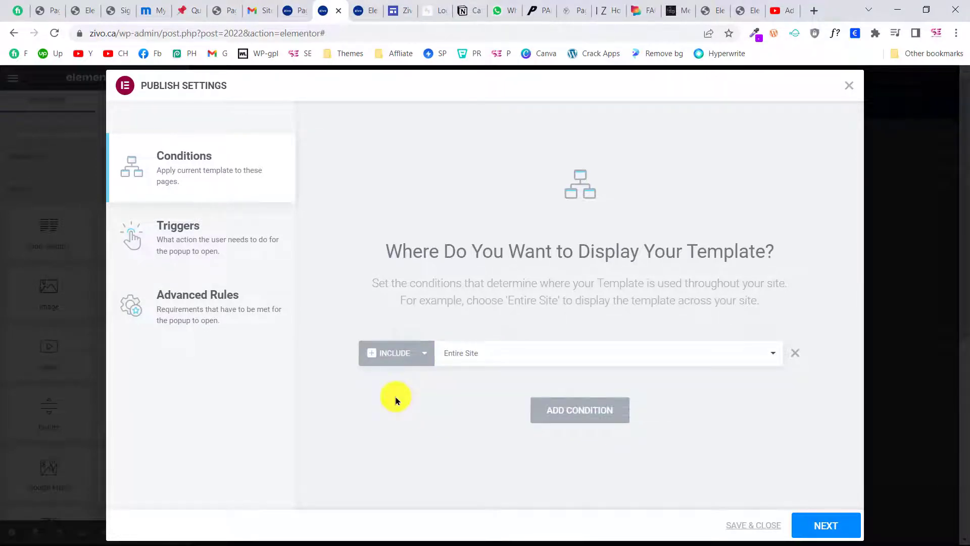
pyautogui.click(239, 252)
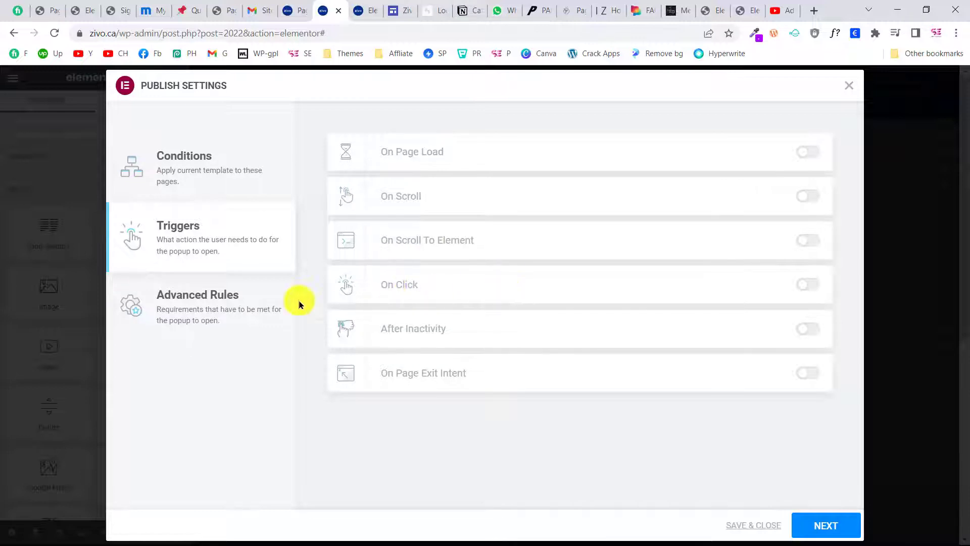
# - Set an On Page Load trigger of 3 seconds and save the publish settings
pyautogui.click(220, 321)
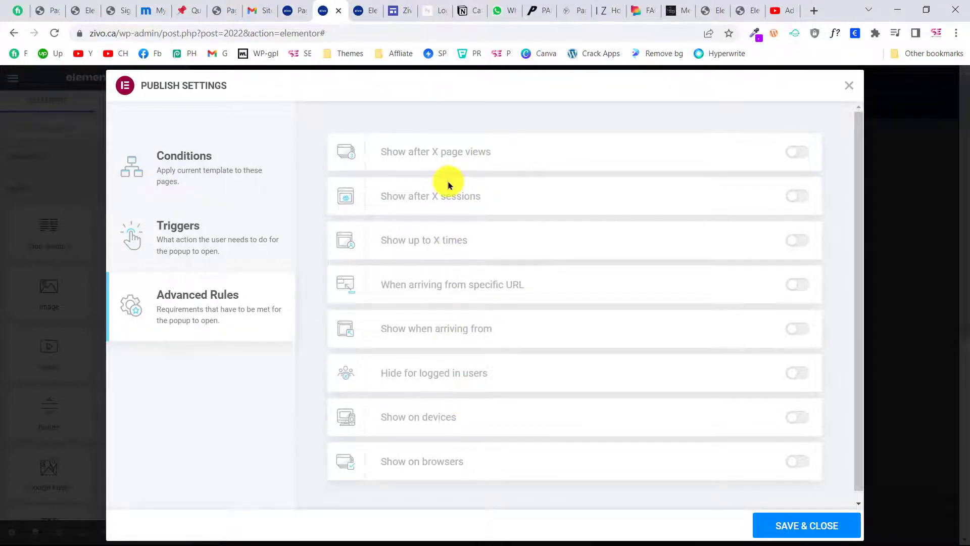
pyautogui.click(217, 244)
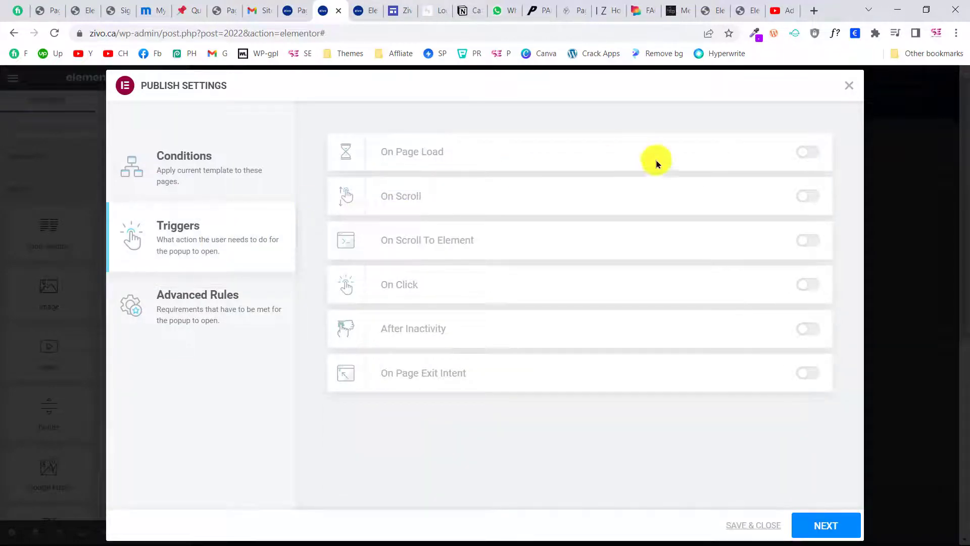
pyautogui.click(807, 154)
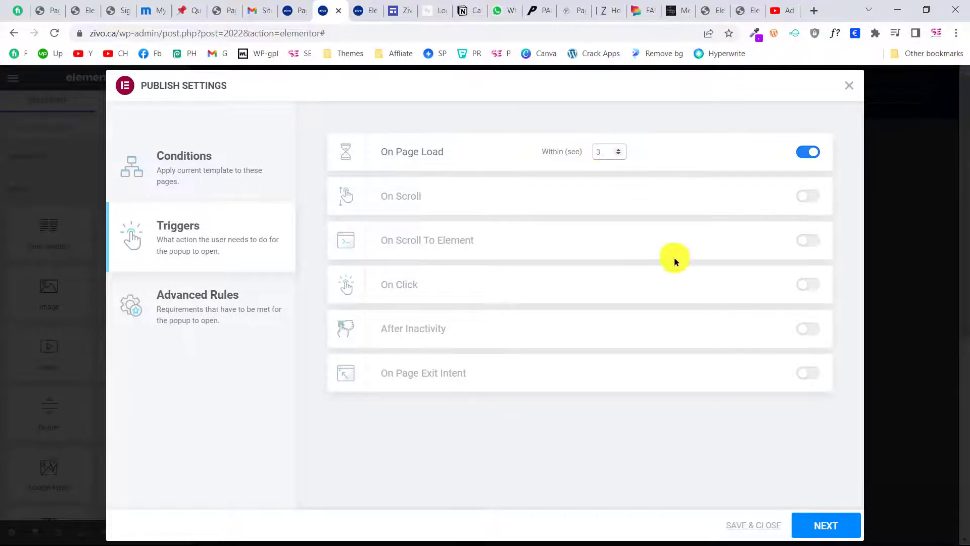
pyautogui.click(808, 522)
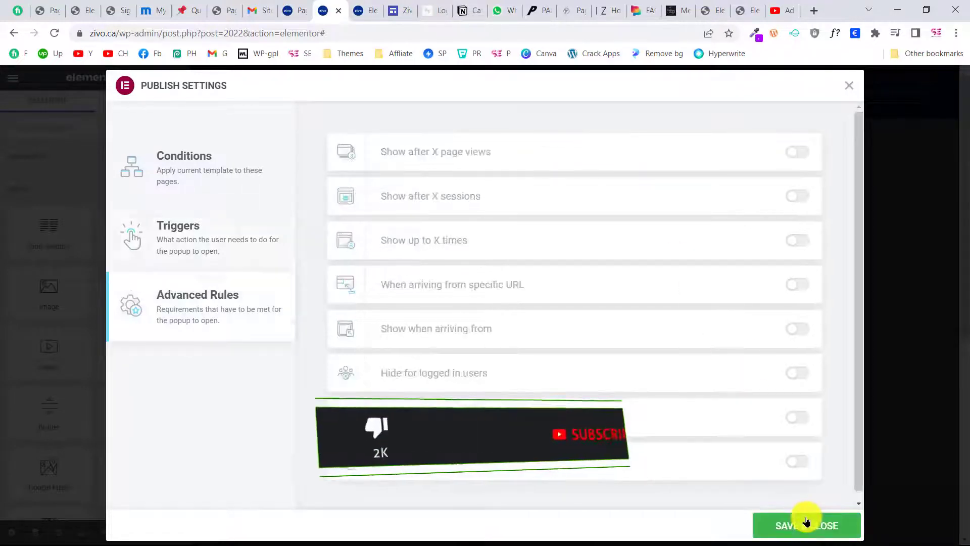
pyautogui.click(822, 530)
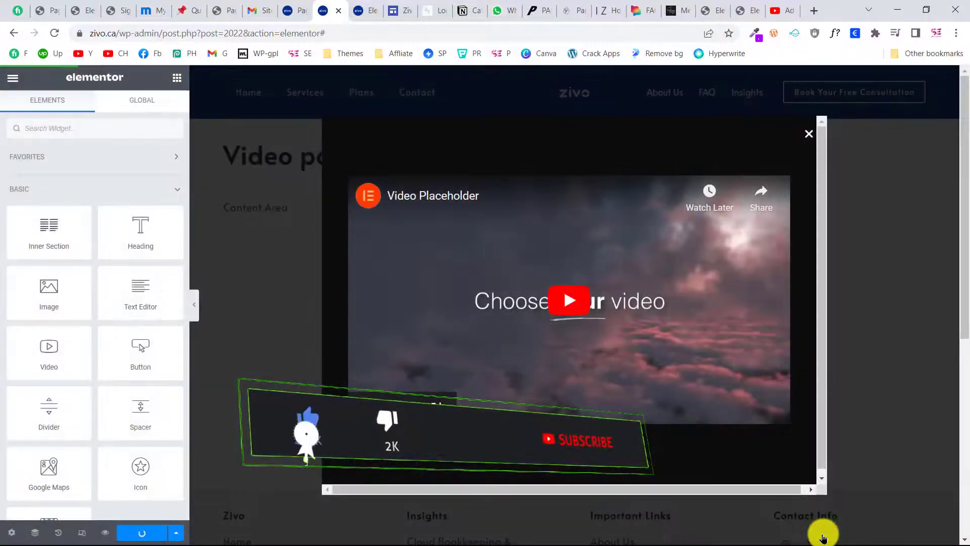
# - Update the video popup to publish it and view it on the live page
pyautogui.click(151, 535)
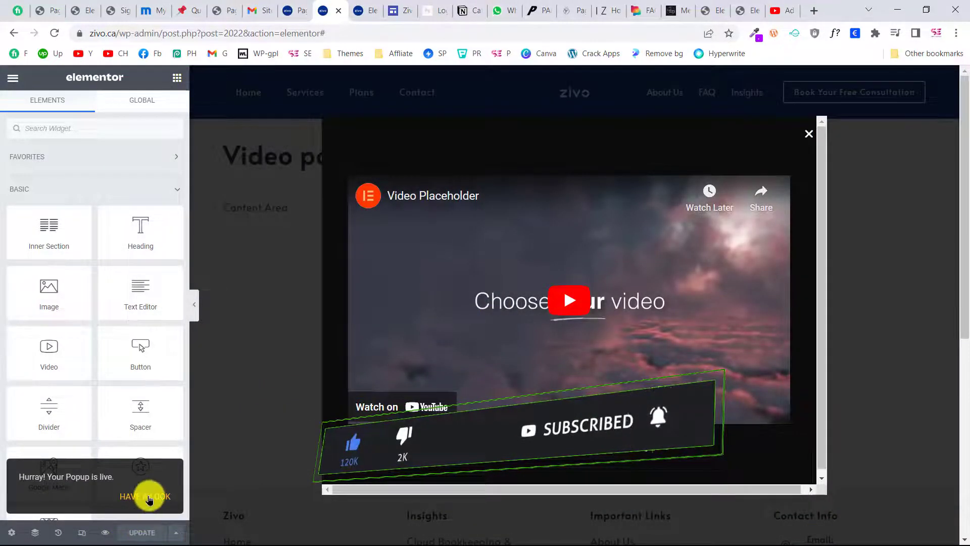
pyautogui.click(149, 497)
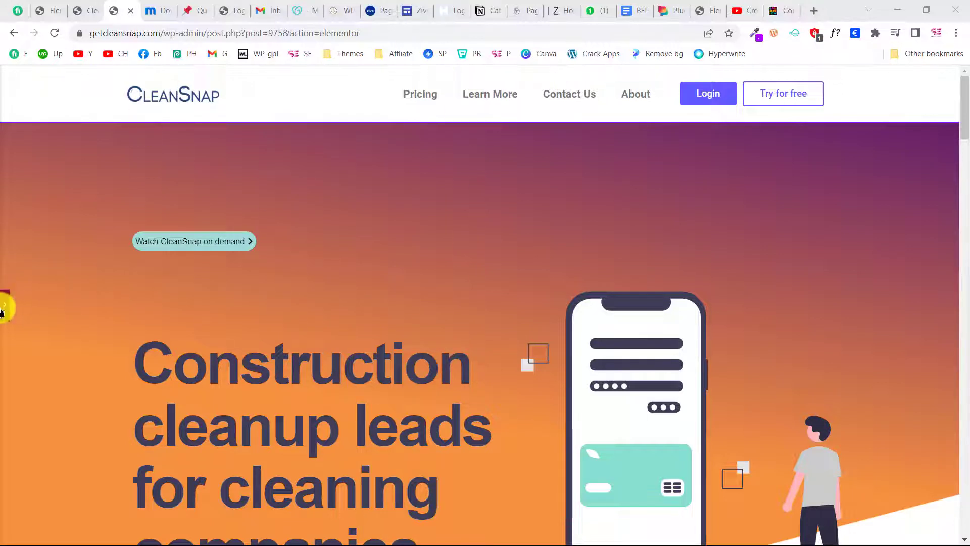
# - Add a Button widget to the CleanSnap hero section labelled 'Open popup'
pyautogui.click(2, 309)
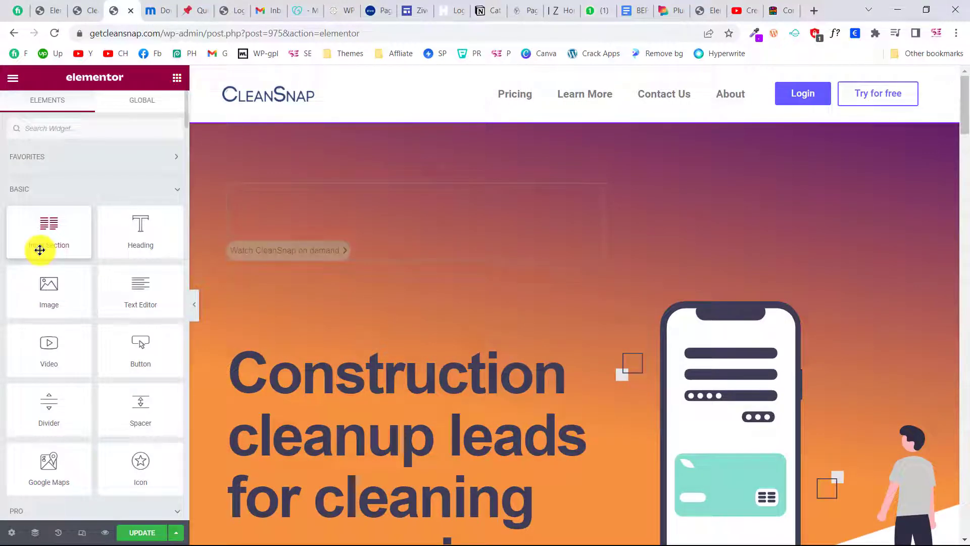
pyautogui.moveTo(111, 342); pyautogui.dragTo(337, 284)
pyautogui.moveTo(154, 201); pyautogui.dragTo(32, 199)
pyautogui.write('Open popup')
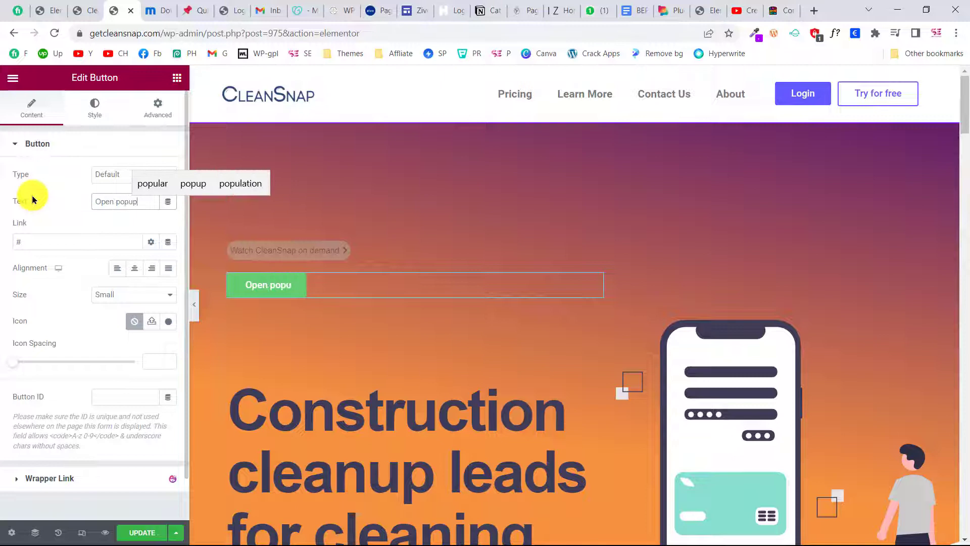
pyautogui.click(62, 217)
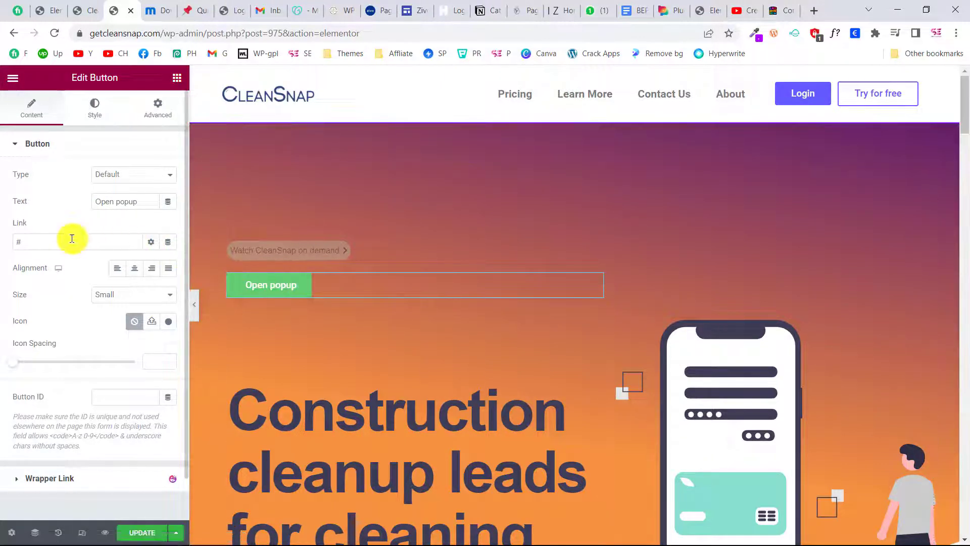
# - Set the button's dynamic link to the Popup action, opening the 'Video popup' template
pyautogui.click(168, 244)
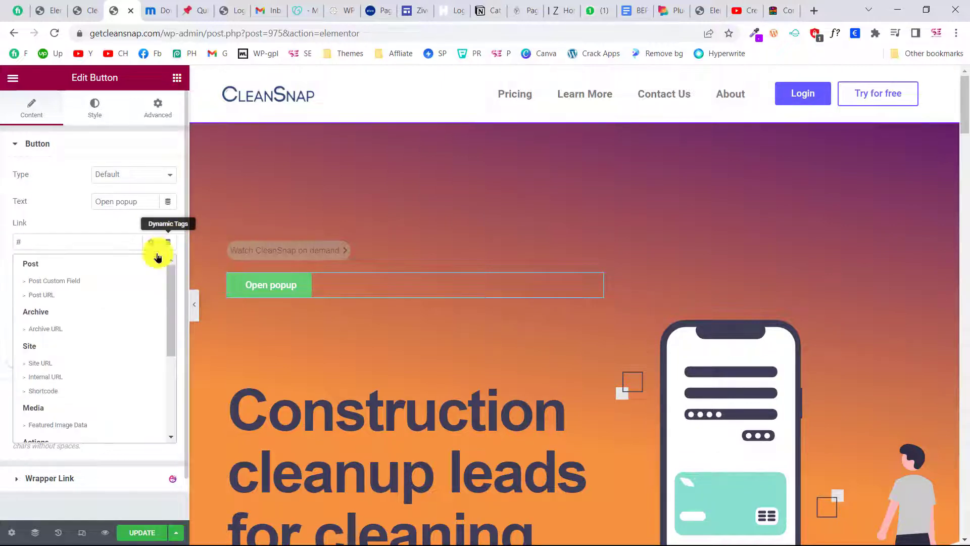
pyautogui.scroll(-3, 102, 340)
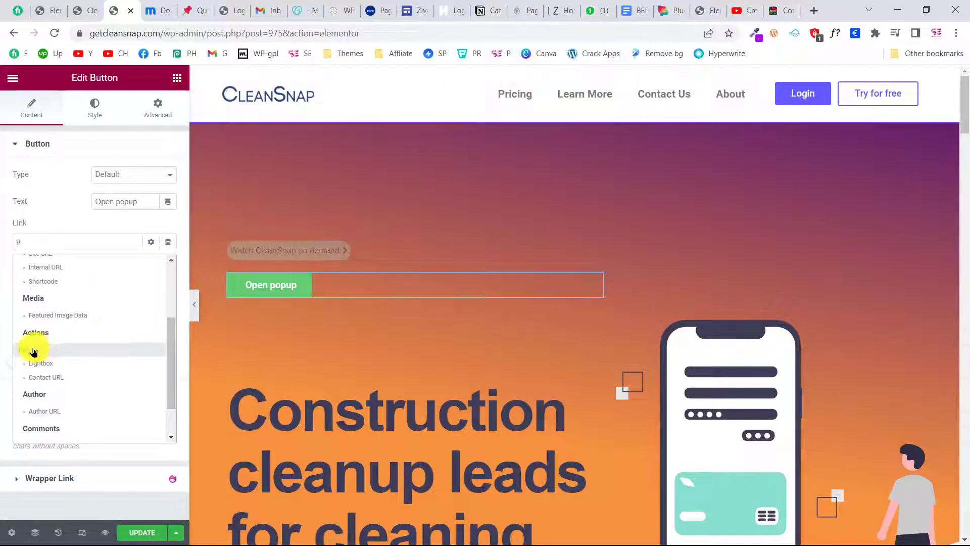
pyautogui.click(50, 349)
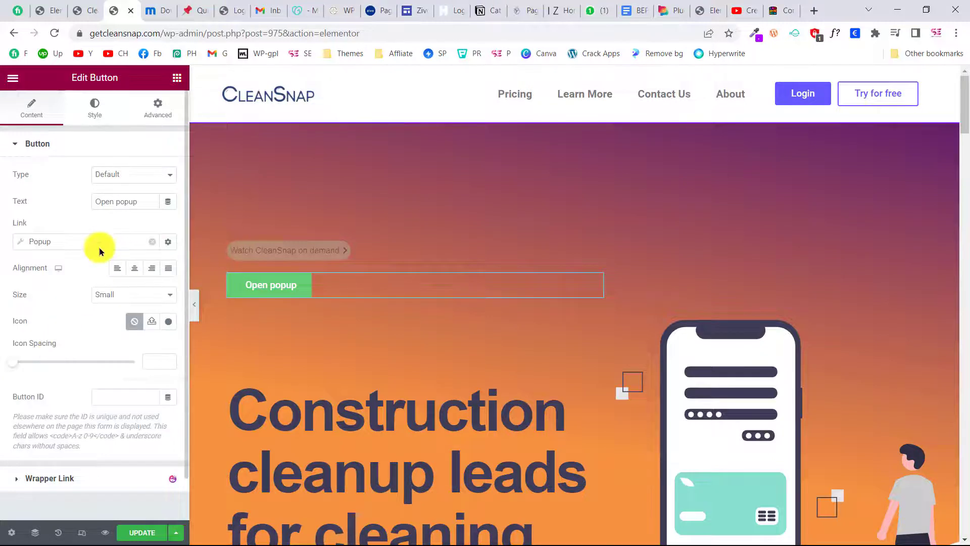
pyautogui.click(76, 242)
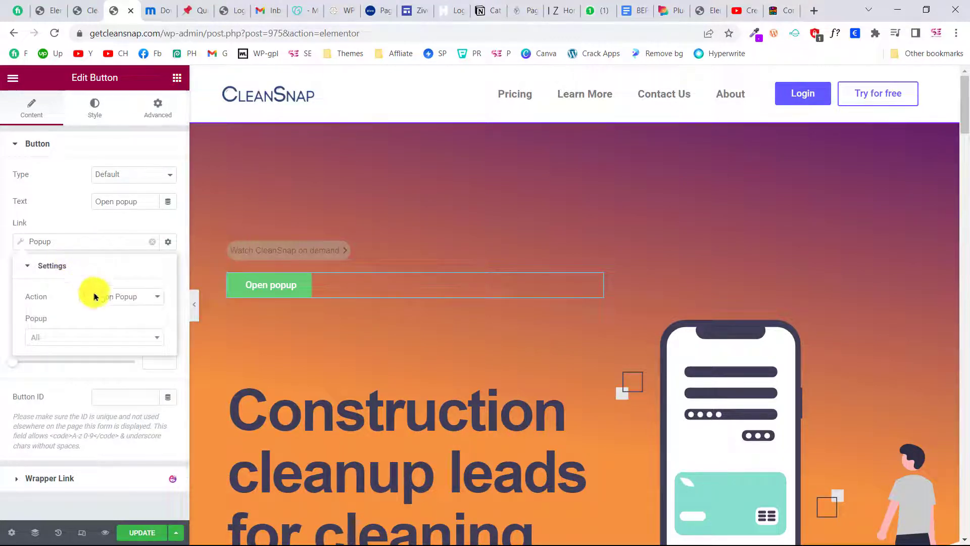
pyautogui.click(79, 337)
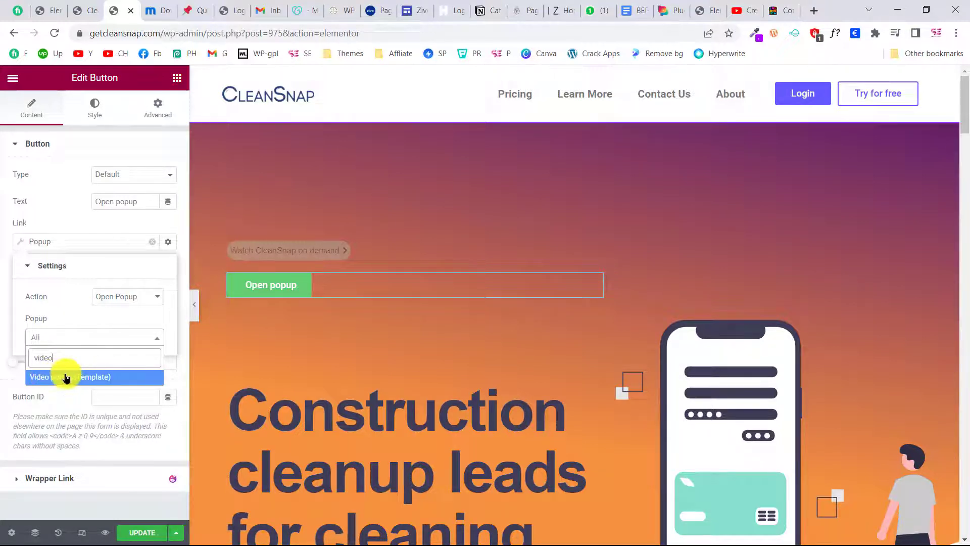
pyautogui.click(70, 377)
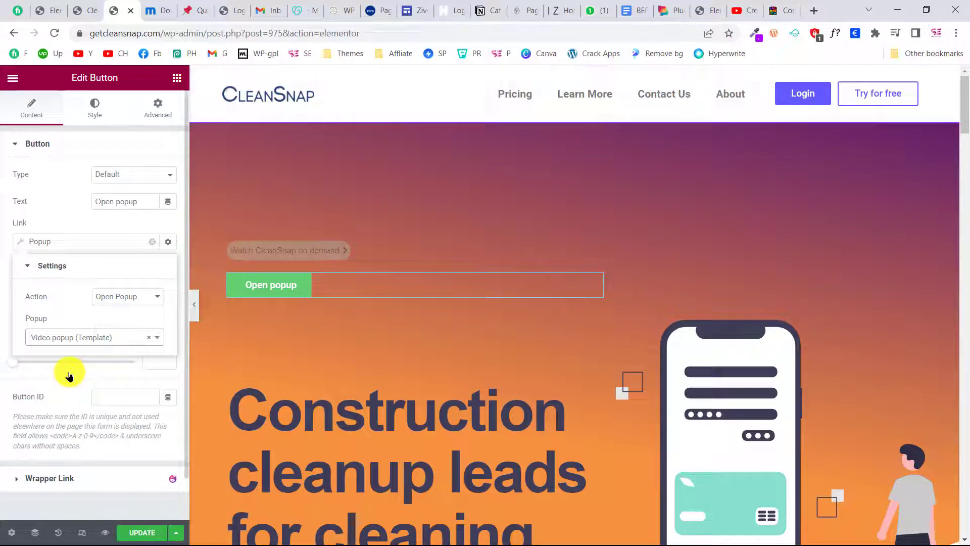
pyautogui.click(69, 376)
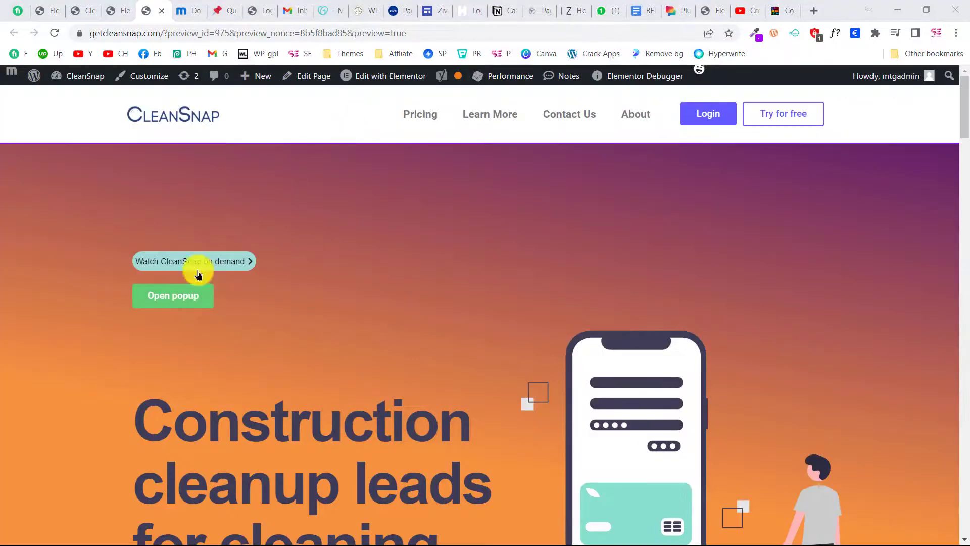
# - Test the 'Open popup' button in the CleanSnap preview to bring up the video popup
pyautogui.click(181, 296)
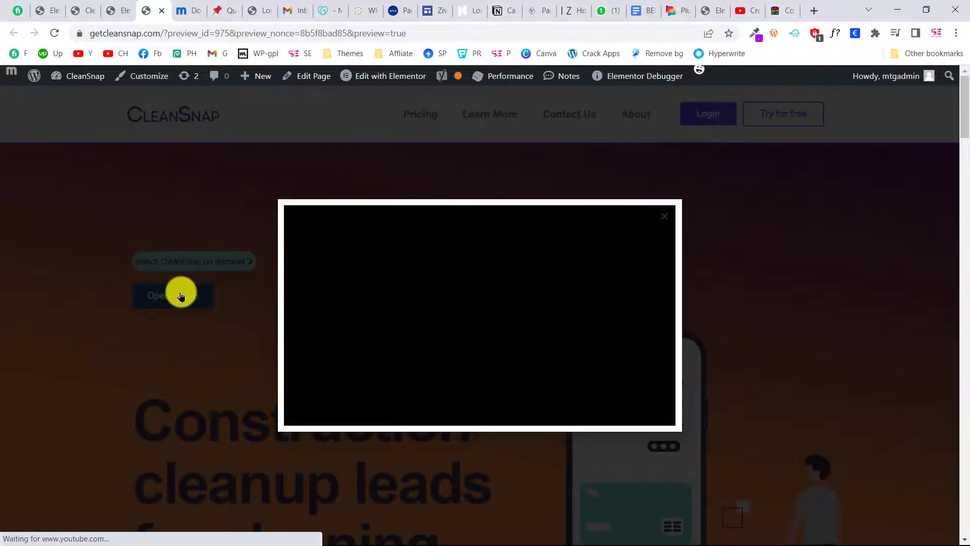